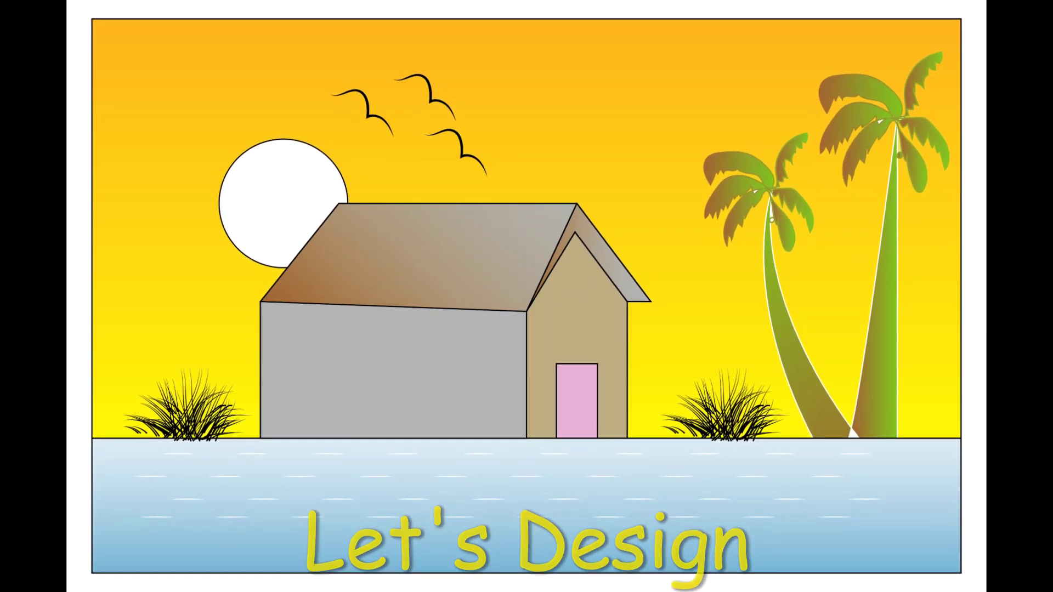
Step: Draw a horizontal ground line across the artboard and a wall rectangle standing on it
{"action": "left_click", "coordinate": [179, 377]}
{"action": "left_click", "coordinate": [586, 376]}
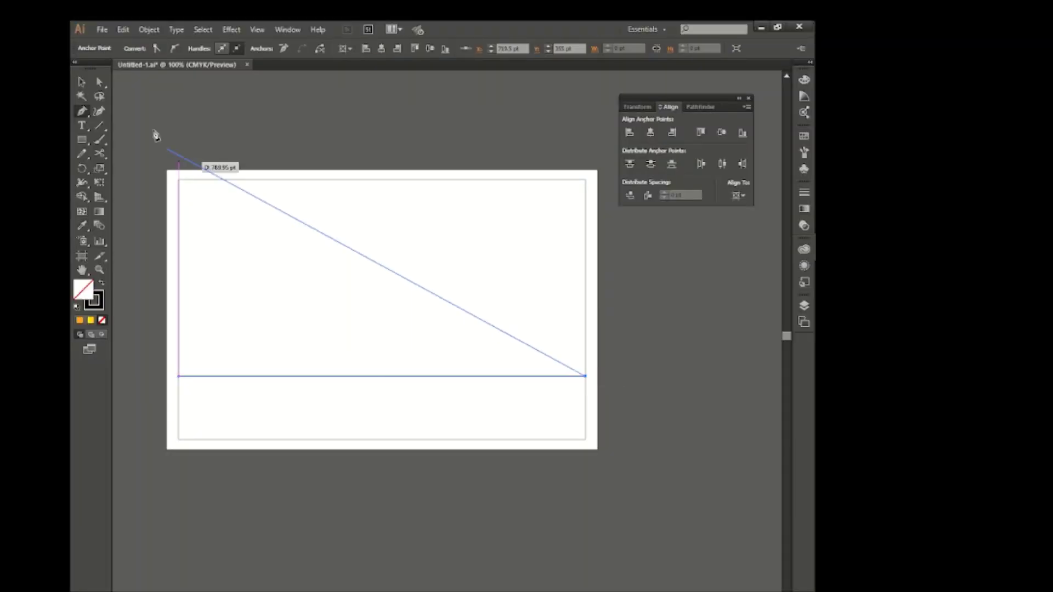
{"action": "left_click", "coordinate": [313, 291], "text": "ctrl"}
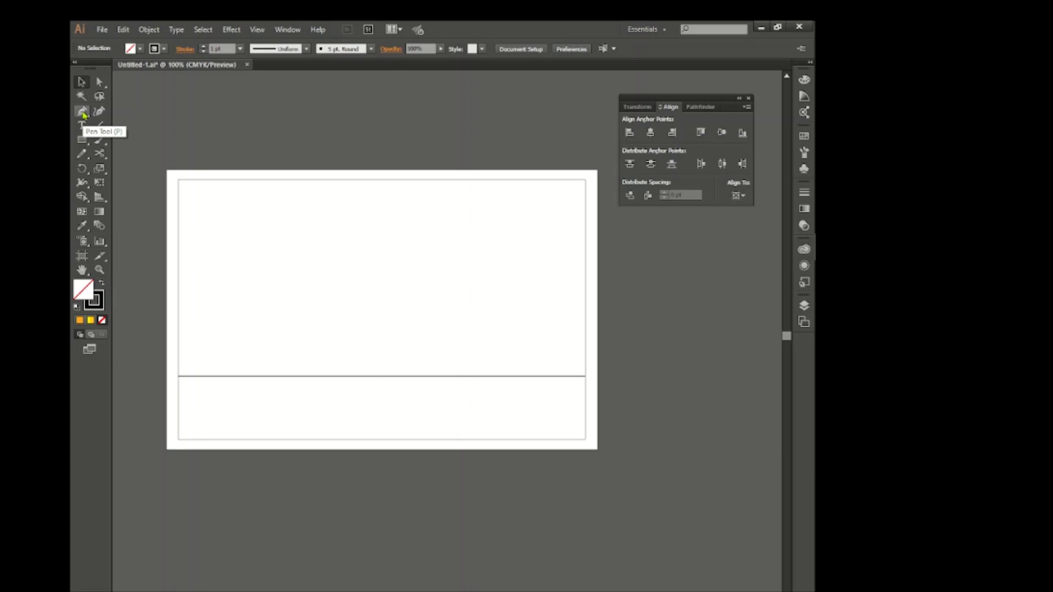
{"action": "left_click", "coordinate": [82, 140]}
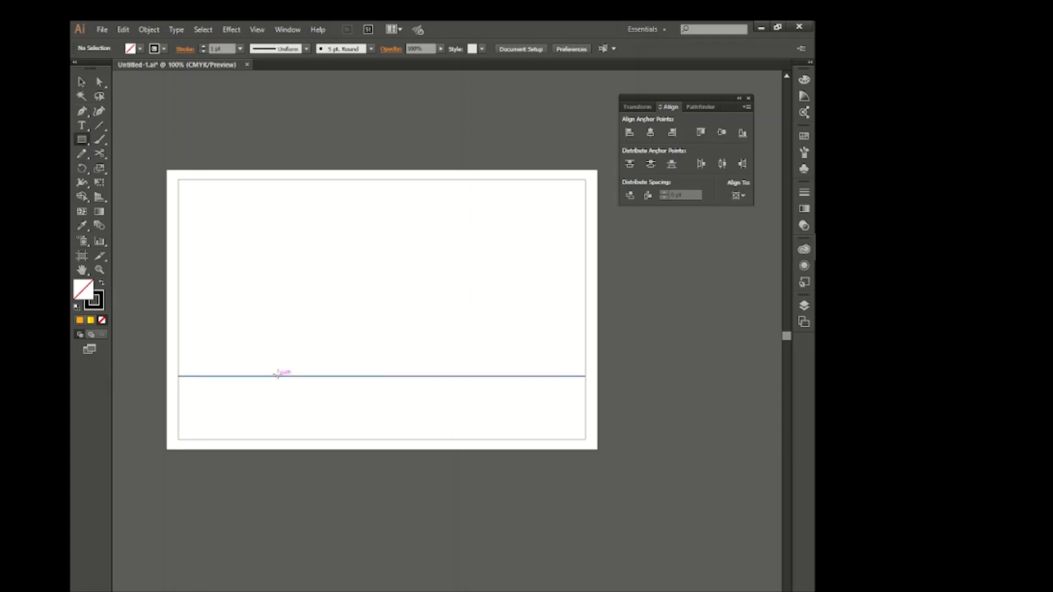
{"action": "left_click_drag", "start_coordinate": [257, 377], "coordinate": [411, 310]}
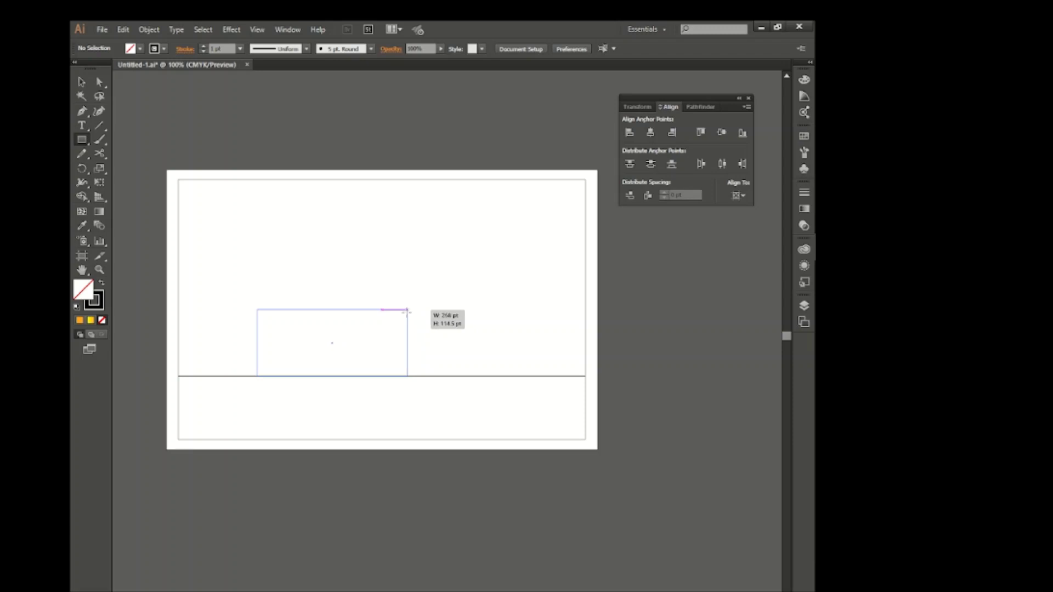
{"action": "left_click_drag", "start_coordinate": [411, 310], "coordinate": [382, 312]}
Step: Lower the wall's top-right corner slightly so its top edge slopes
{"action": "key", "text": "a"}
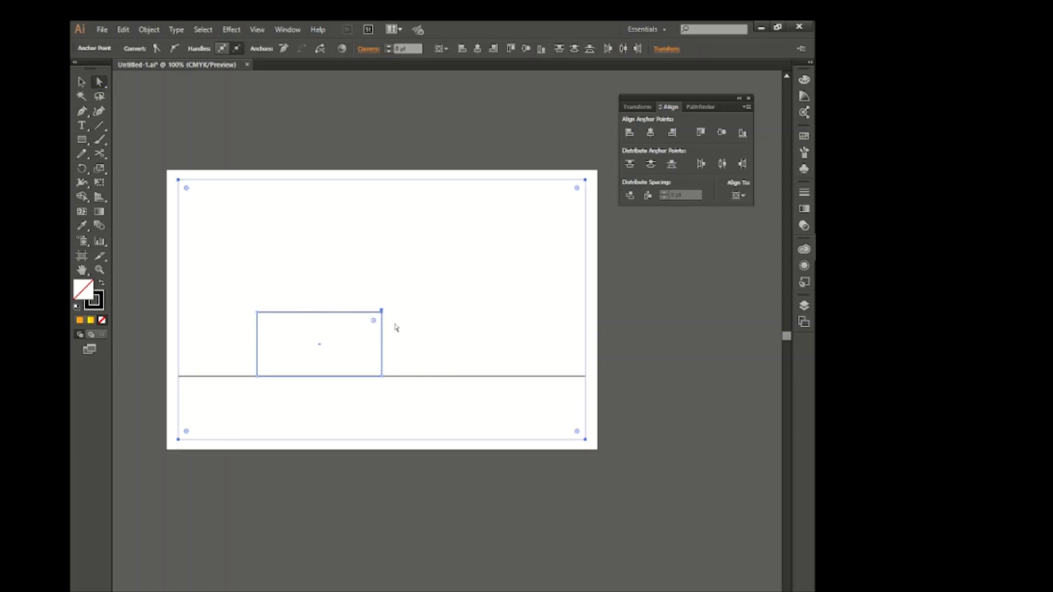
{"action": "left_click_drag", "start_coordinate": [377, 300], "coordinate": [407, 324]}
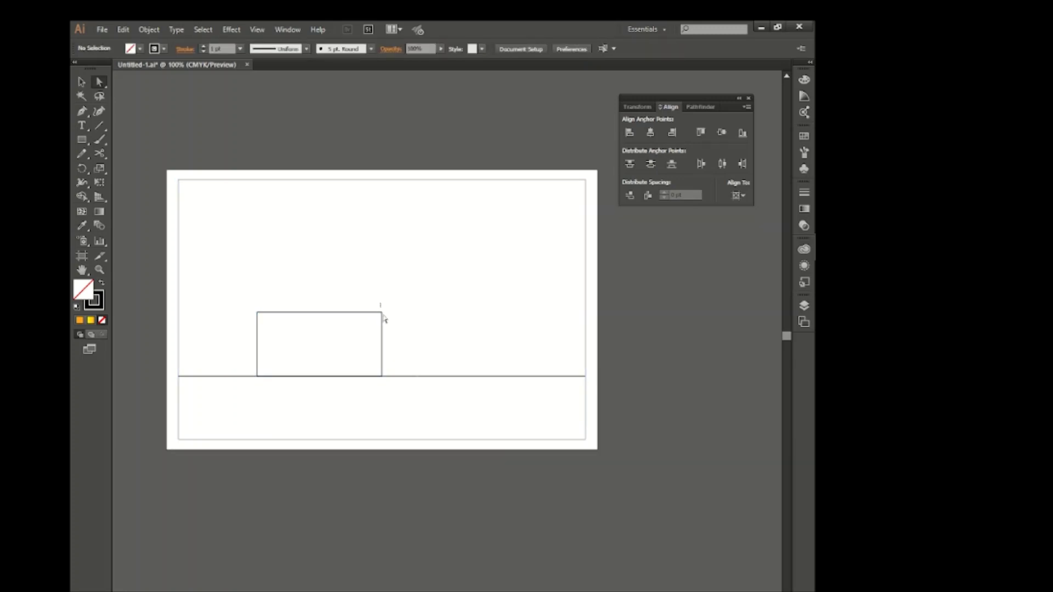
{"action": "key", "text": "Down"}
{"action": "key", "text": "Down"}
{"action": "key", "text": "Down"}
{"action": "key", "text": "Down"}
{"action": "key", "text": "Down"}
{"action": "key", "text": "Down"}
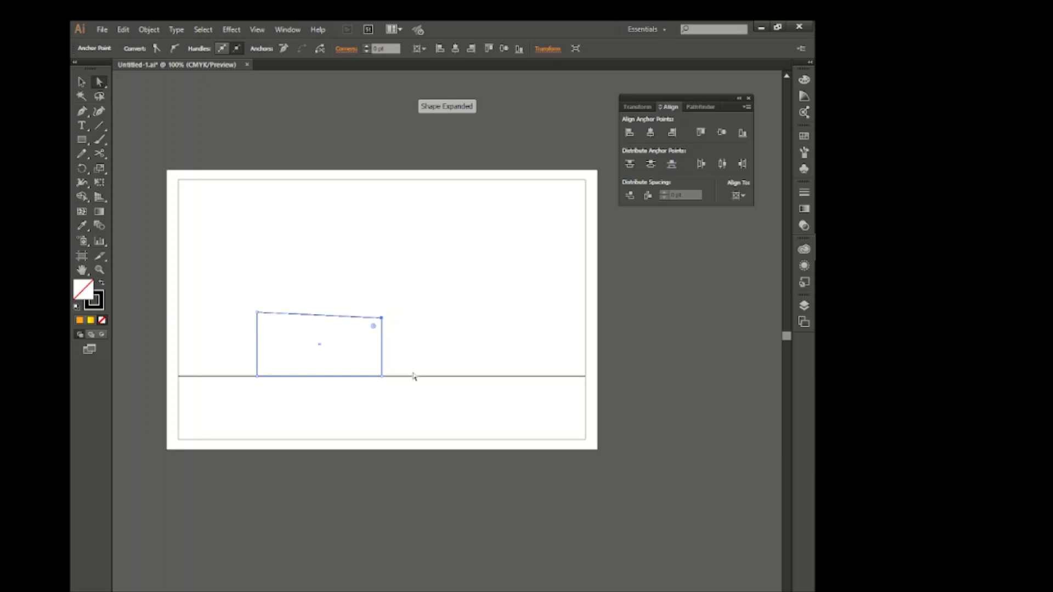
{"action": "key", "text": "Up"}
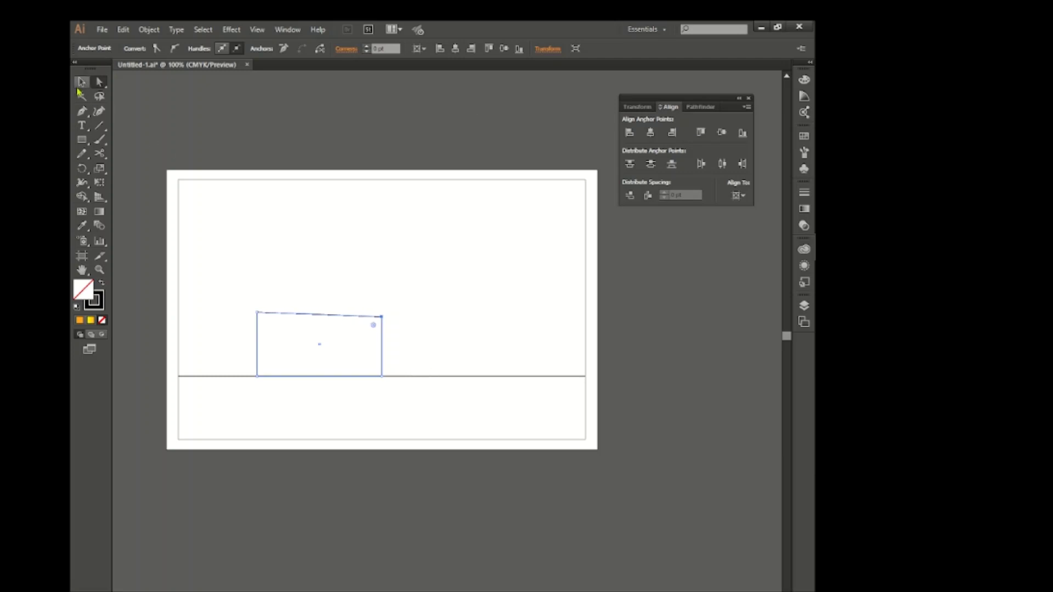
{"action": "left_click", "coordinate": [82, 82]}
{"action": "left_click", "coordinate": [275, 264]}
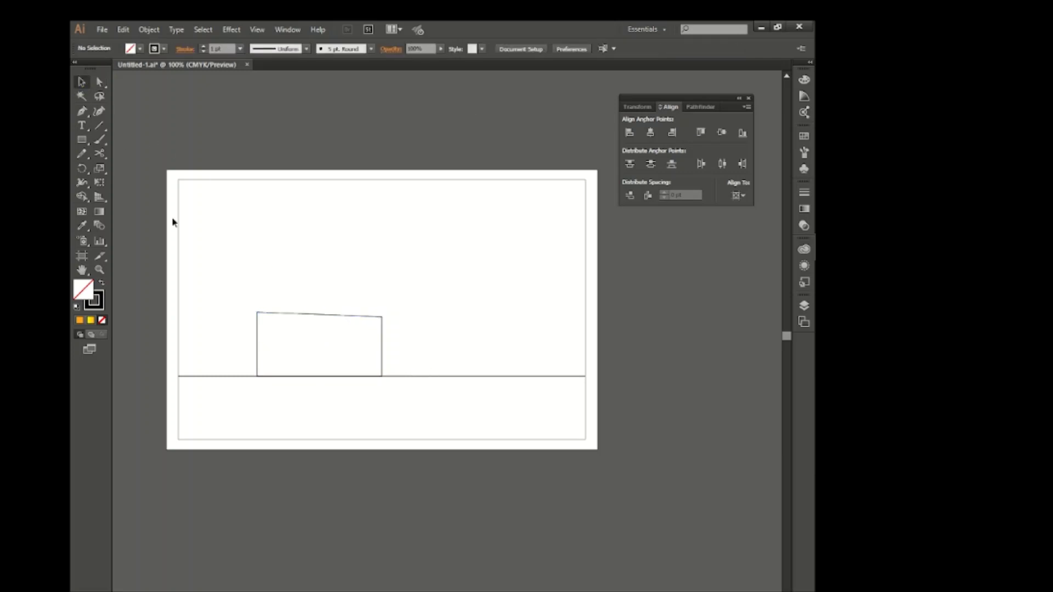
{"action": "left_click", "coordinate": [81, 110]}
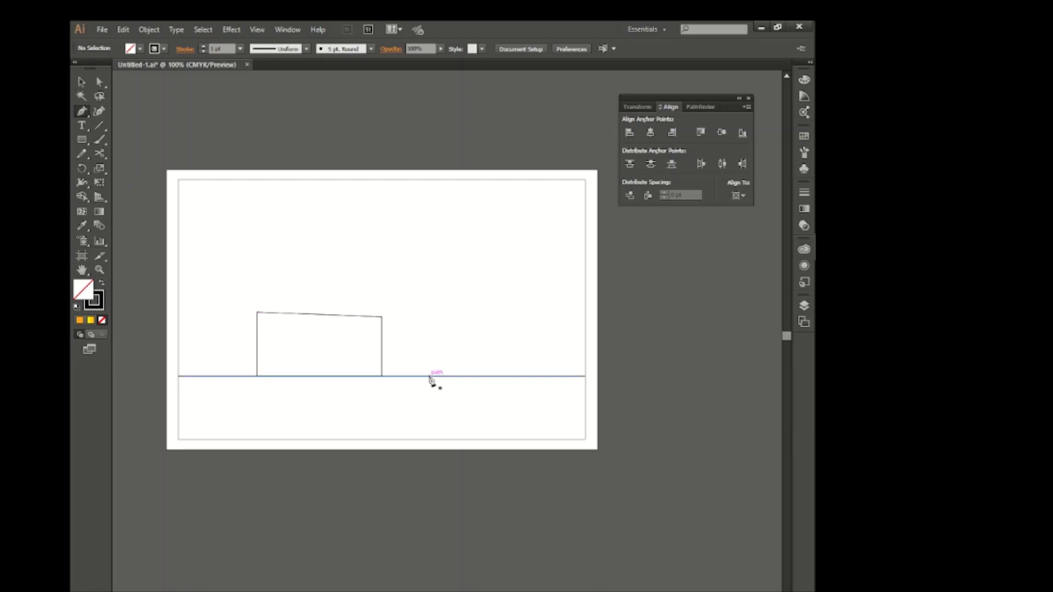
Step: Draw the peaked gable side wall to the right of the main wall with the Pen
{"action": "left_click", "coordinate": [429, 376]}
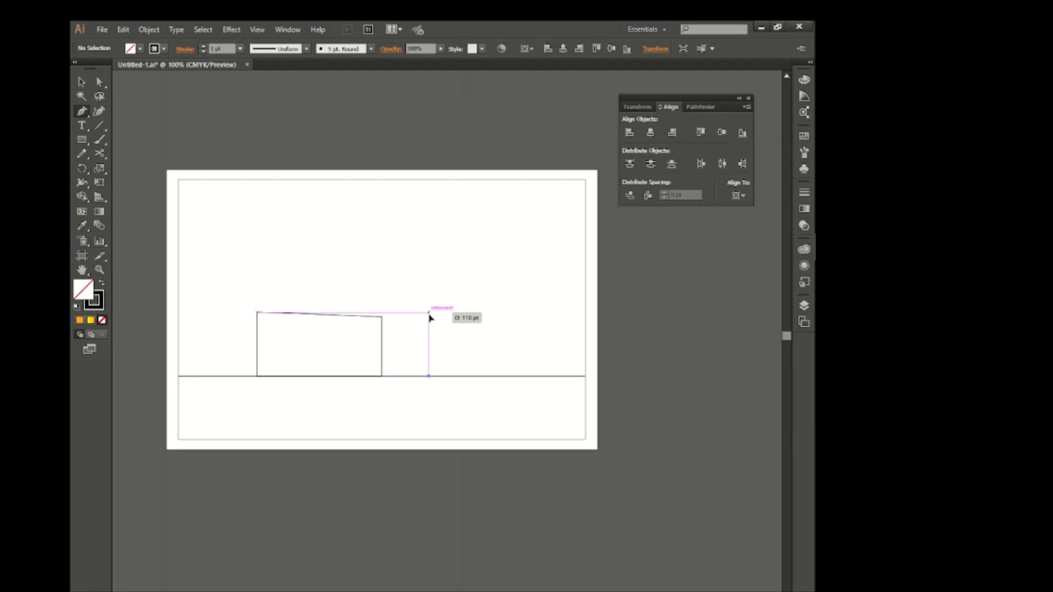
{"action": "left_click", "coordinate": [429, 313]}
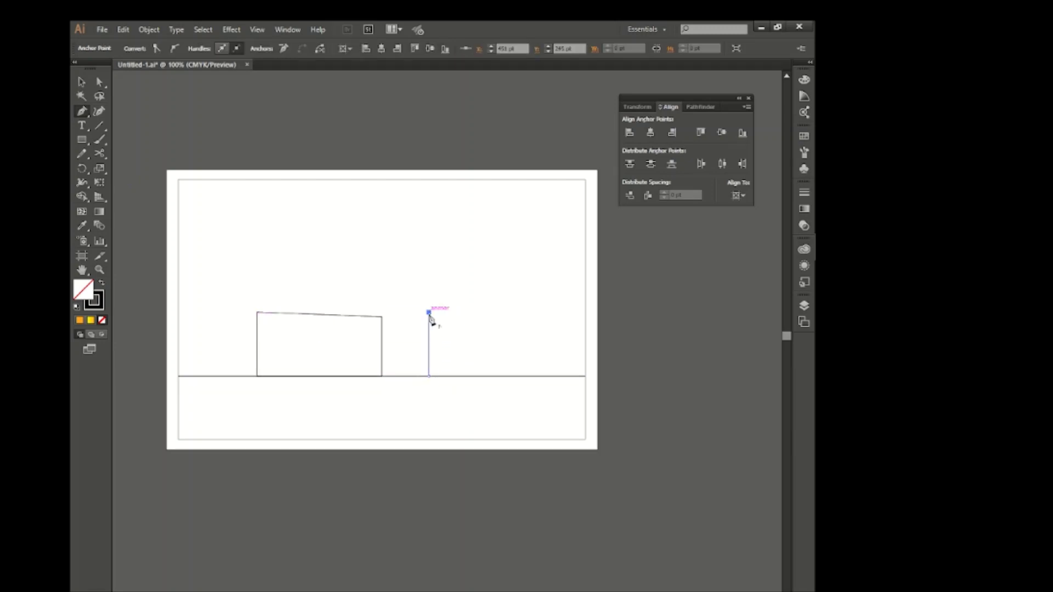
{"action": "left_click", "coordinate": [405, 280]}
{"action": "left_click", "coordinate": [383, 316]}
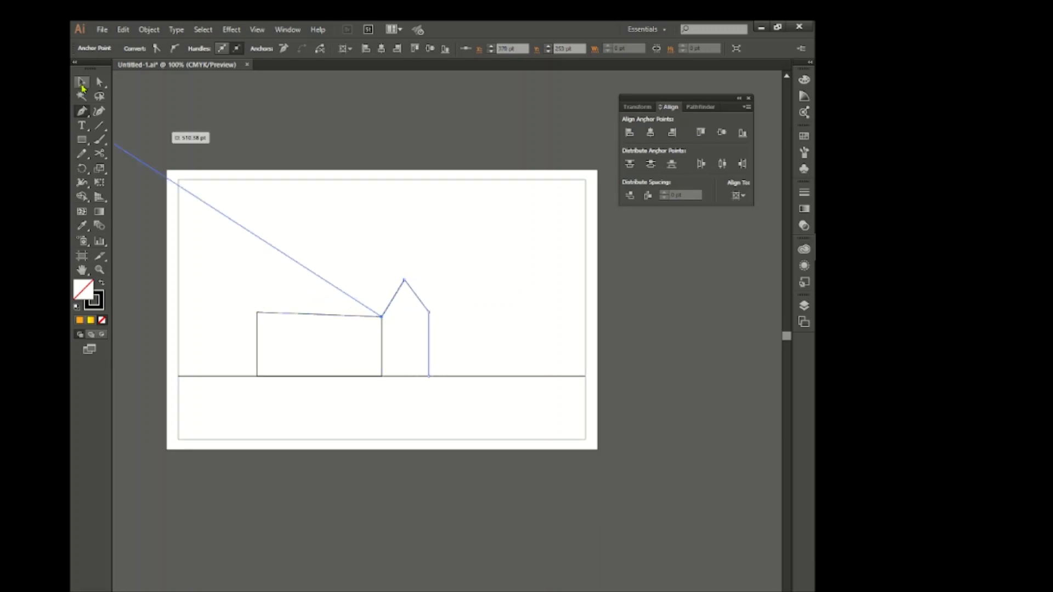
{"action": "left_click", "coordinate": [85, 112]}
Step: Draw the sloping roof outline over the main wall, joined to the gable peak
{"action": "left_click", "coordinate": [429, 313]}
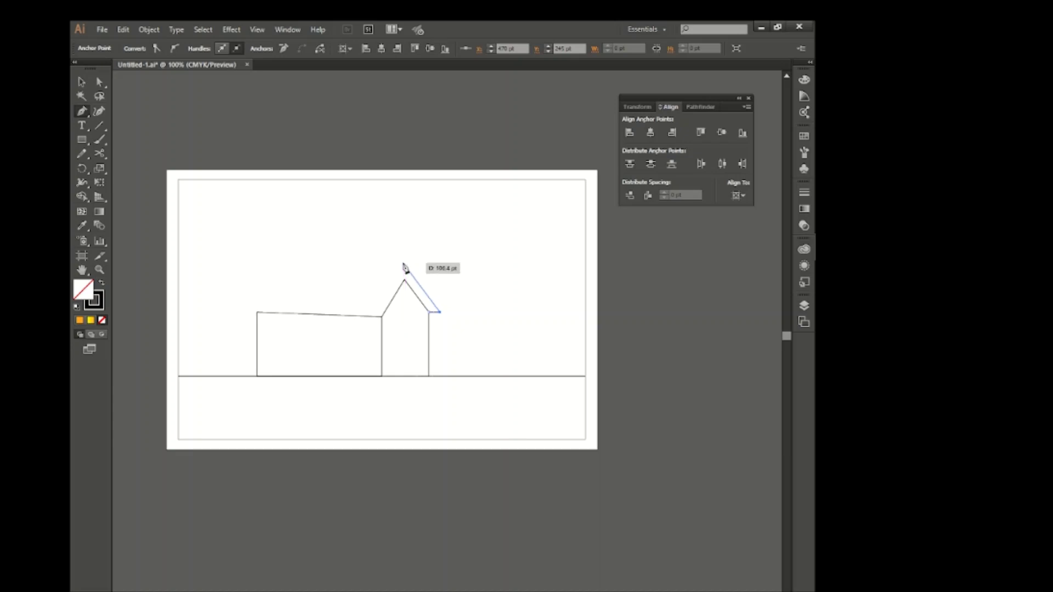
{"action": "left_click", "coordinate": [405, 267]}
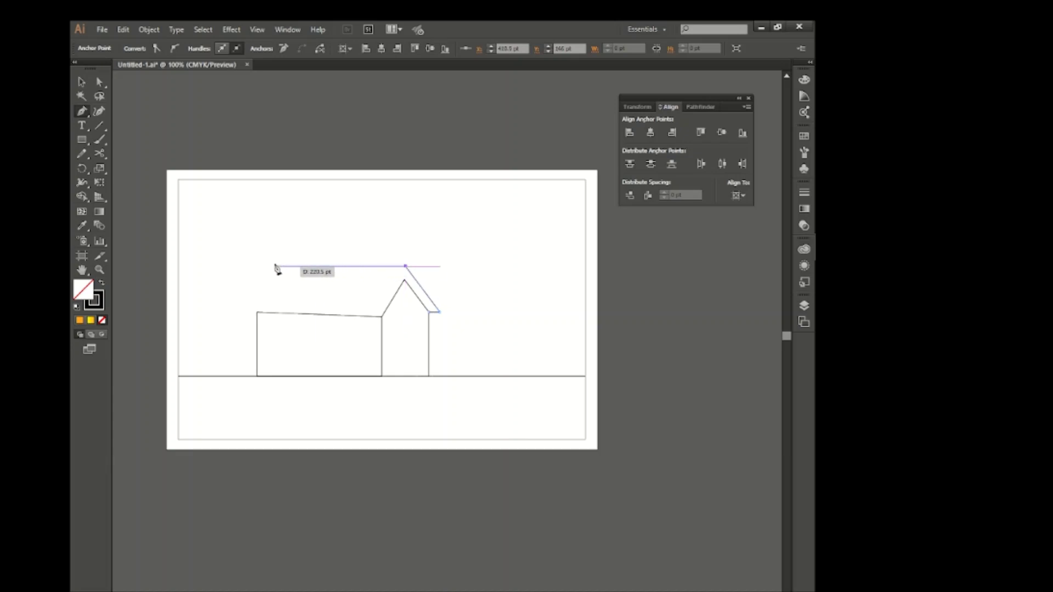
{"action": "left_click", "coordinate": [294, 266]}
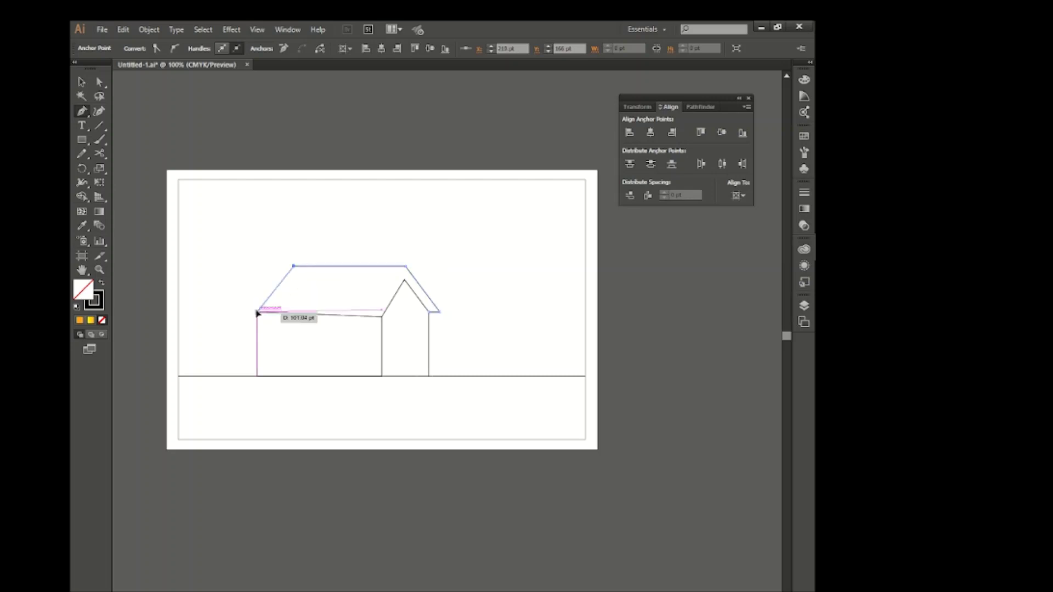
{"action": "left_click", "coordinate": [257, 312]}
{"action": "left_click", "coordinate": [146, 153], "text": "ctrl"}
{"action": "key", "text": "p"}
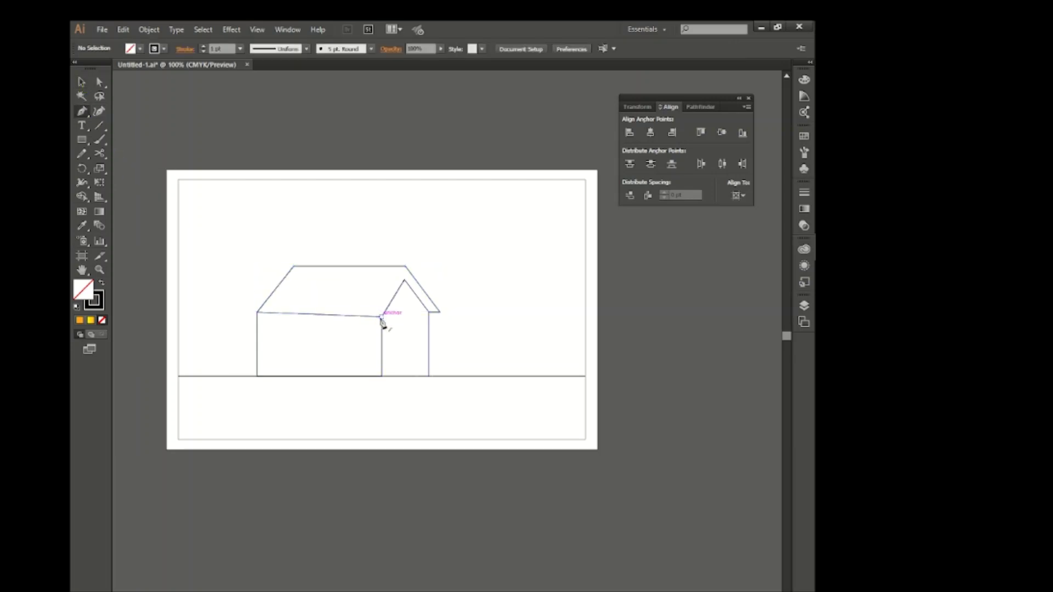
{"action": "left_click", "coordinate": [382, 317]}
{"action": "left_click", "coordinate": [405, 266]}
{"action": "left_click", "coordinate": [164, 153], "text": "ctrl"}
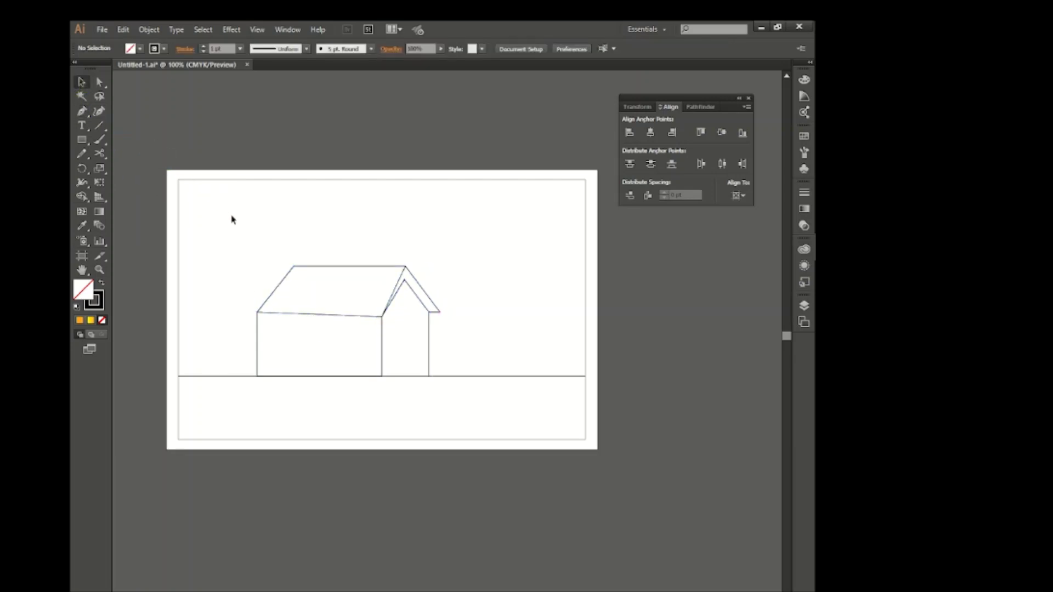
Step: Draw a small rectangular door on the side wall, standing on the ground line
{"action": "key", "text": "p"}
{"action": "left_click", "coordinate": [396, 376]}
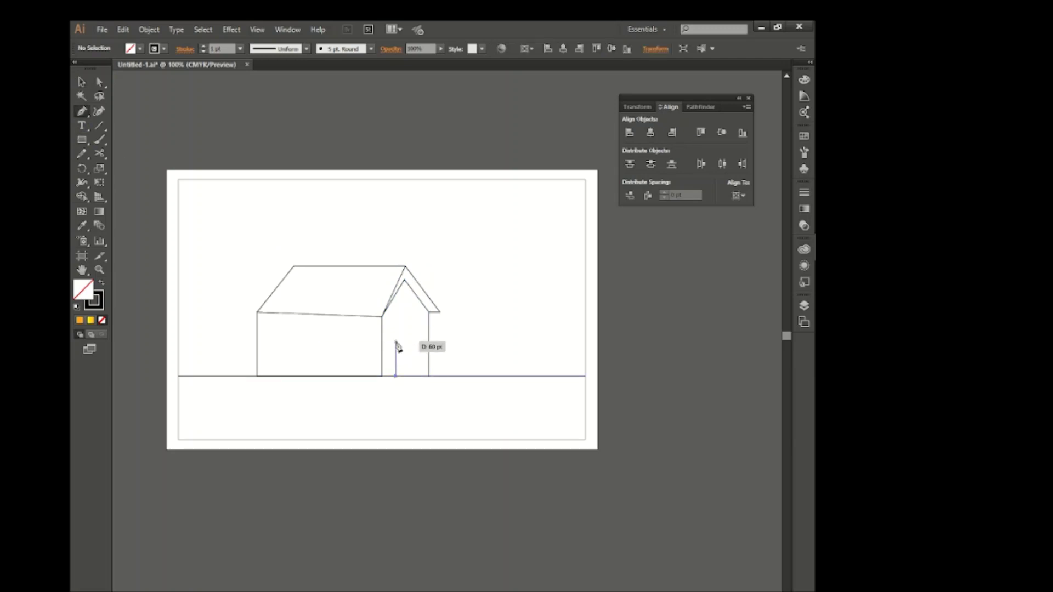
{"action": "left_click", "coordinate": [396, 341]}
{"action": "left_click", "coordinate": [415, 341]}
{"action": "left_click", "coordinate": [415, 377]}
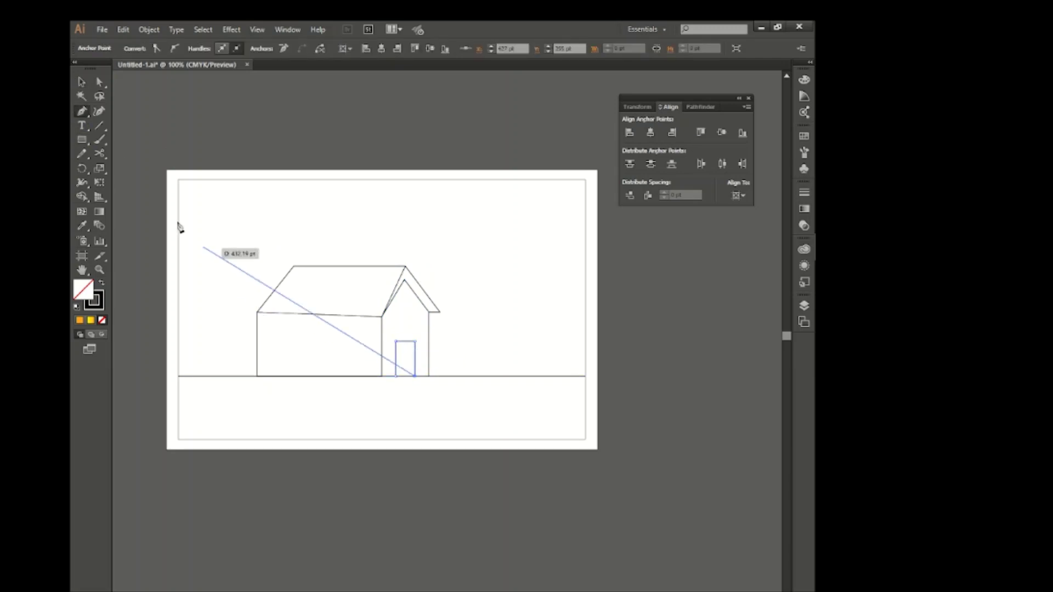
{"action": "key", "text": "v"}
{"action": "left_click", "coordinate": [248, 250]}
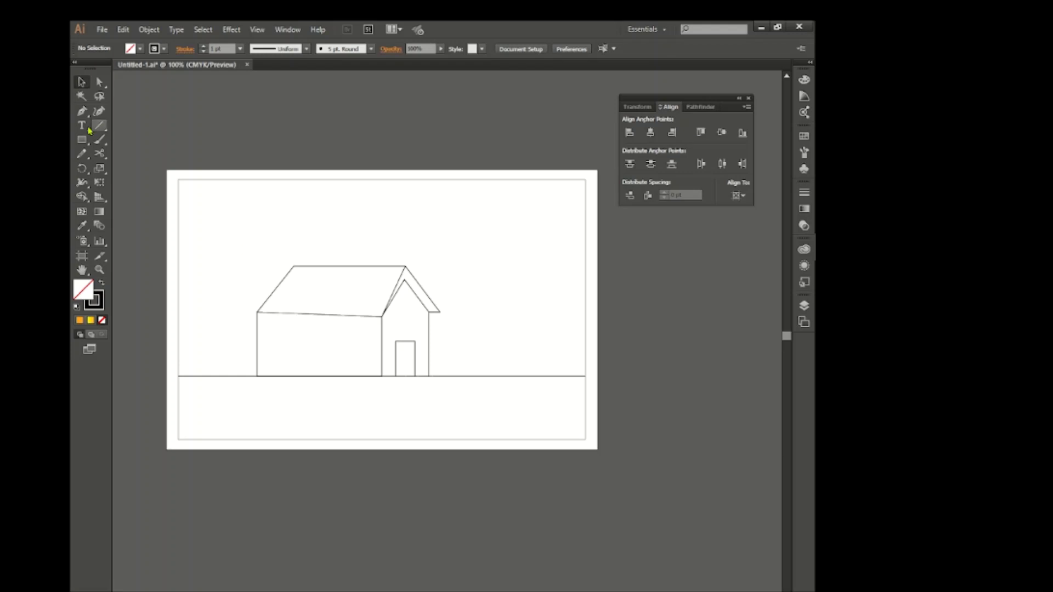
Step: Draw a circular sun, move it against the roof, and send it to the back
{"action": "left_click_drag", "start_coordinate": [82, 139], "coordinate": [131, 169]}
{"action": "left_click_drag", "start_coordinate": [251, 260], "coordinate": [279, 293]}
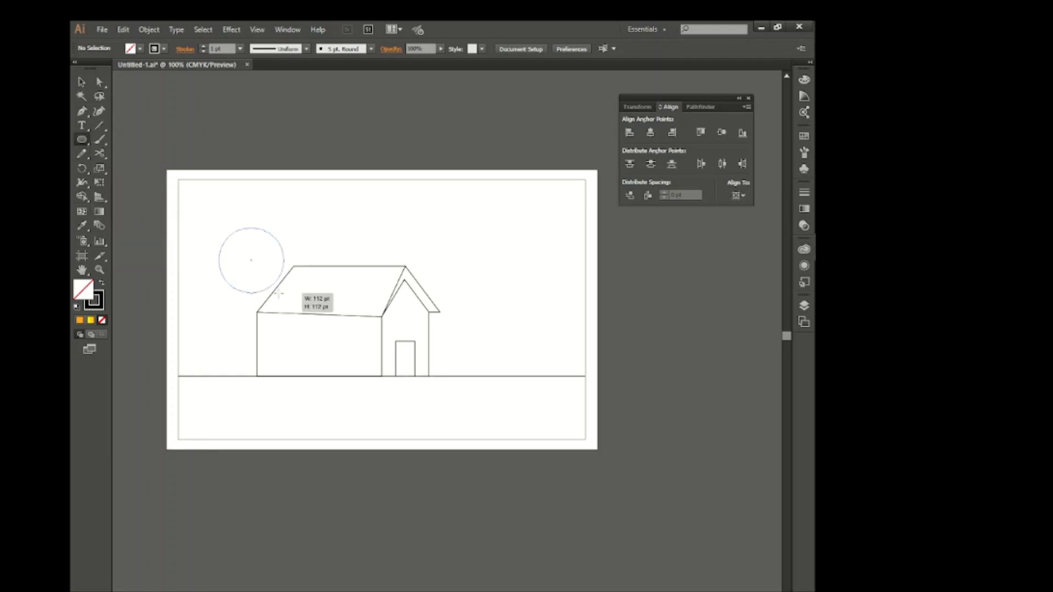
{"action": "key", "text": "v"}
{"action": "left_click", "coordinate": [282, 242]}
{"action": "left_click_drag", "start_coordinate": [282, 248], "coordinate": [297, 249]}
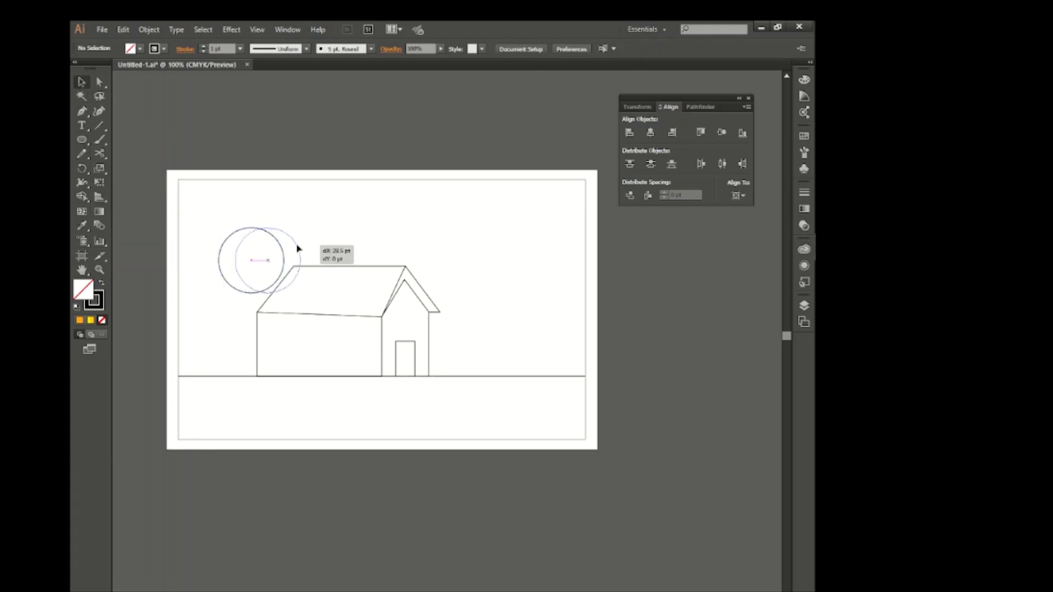
{"action": "right_click", "coordinate": [297, 247]}
{"action": "left_click", "coordinate": [450, 450]}
{"action": "left_click", "coordinate": [460, 271]}
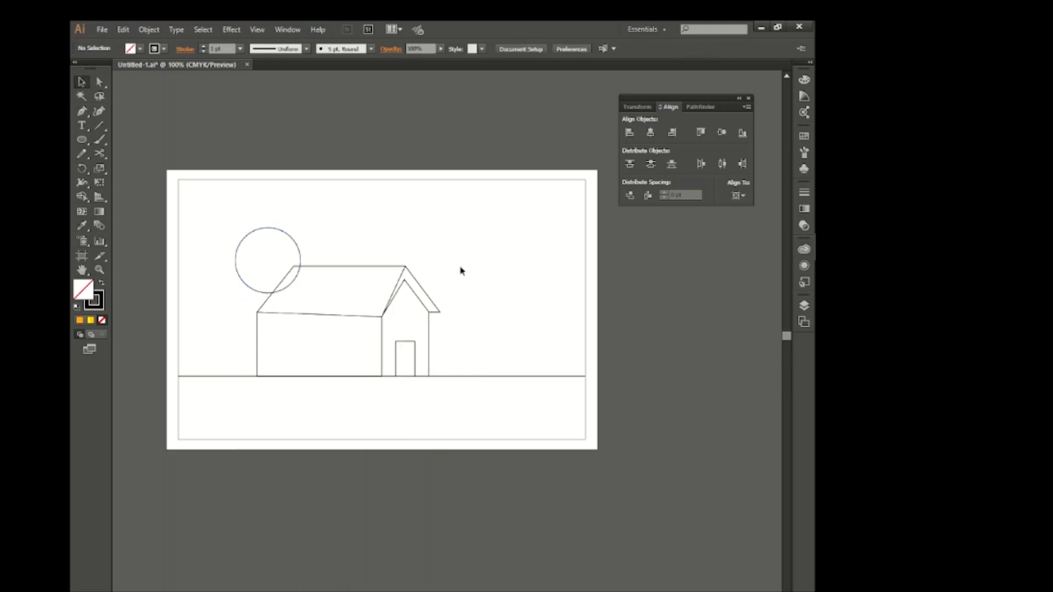
Step: Draw a bird stroke above the house and give it a tapered width profile
{"action": "left_click", "coordinate": [81, 154]}
{"action": "mouse_move", "coordinate": [316, 225]}
{"action": "left_mouse_down"}
{"action": "mouse_move", "coordinate": [321, 240]}
{"action": "mouse_move", "coordinate": [341, 218]}
{"action": "mouse_move", "coordinate": [358, 248]}
{"action": "left_mouse_up"}
{"action": "key", "text": "v"}
{"action": "left_click", "coordinate": [280, 49]}
{"action": "left_click", "coordinate": [269, 85]}
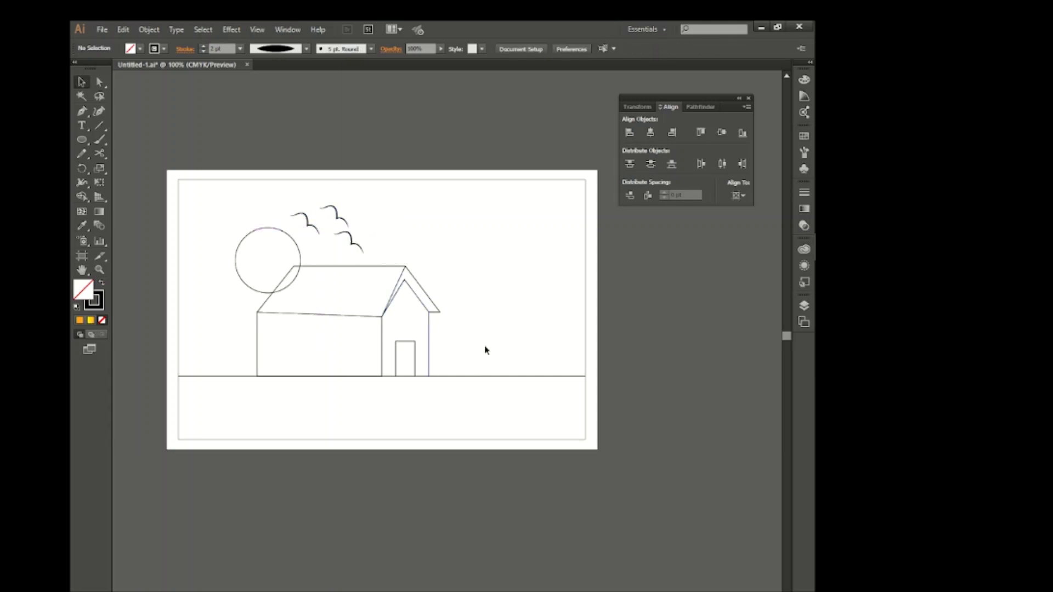
Step: Zoom in and draw a tall, narrow upright trunk outline on the ground line
{"action": "key", "text": "ctrl+plus"}
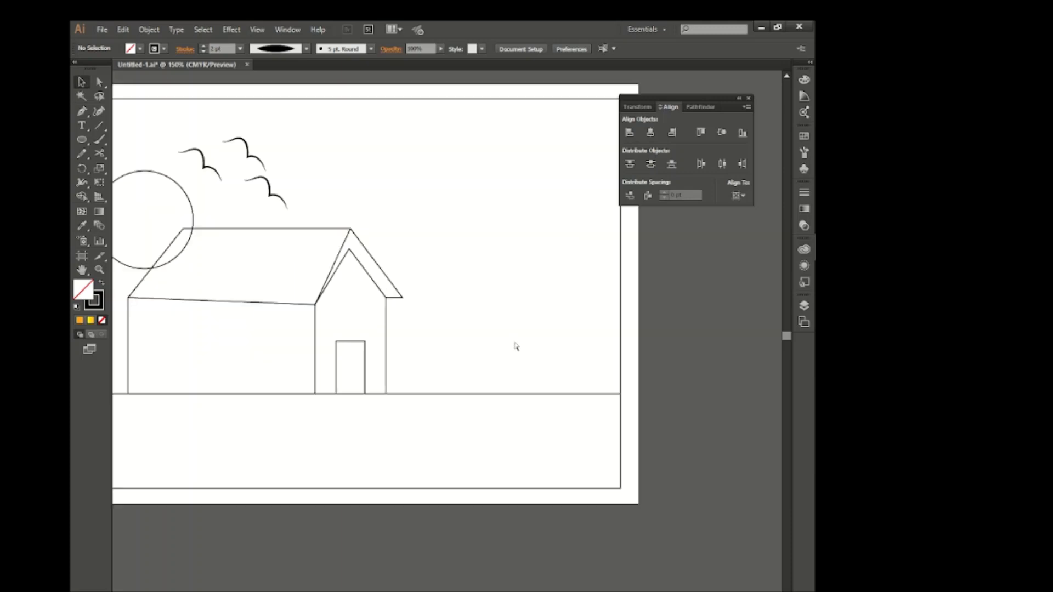
{"action": "scroll", "coordinate": [503, 344], "scroll_direction": "right", "scroll_amount": 2}
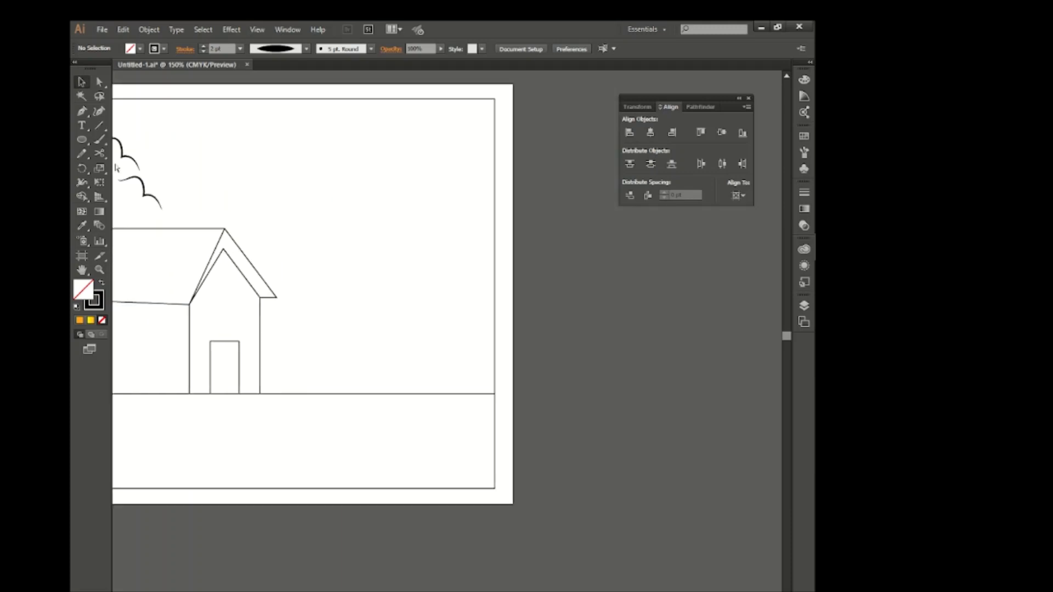
{"action": "left_click", "coordinate": [81, 110]}
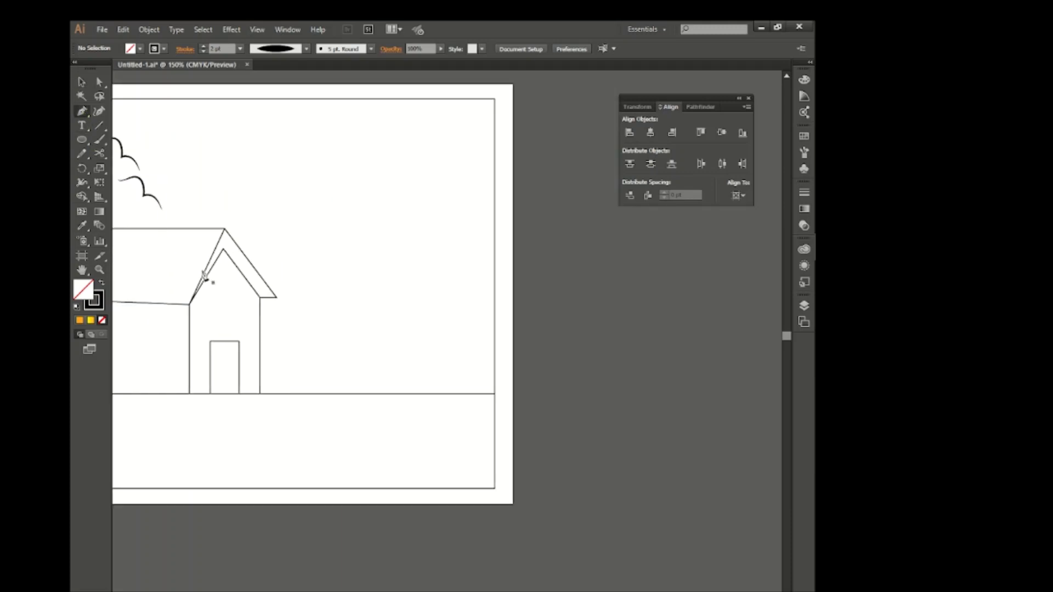
{"action": "left_click", "coordinate": [473, 394]}
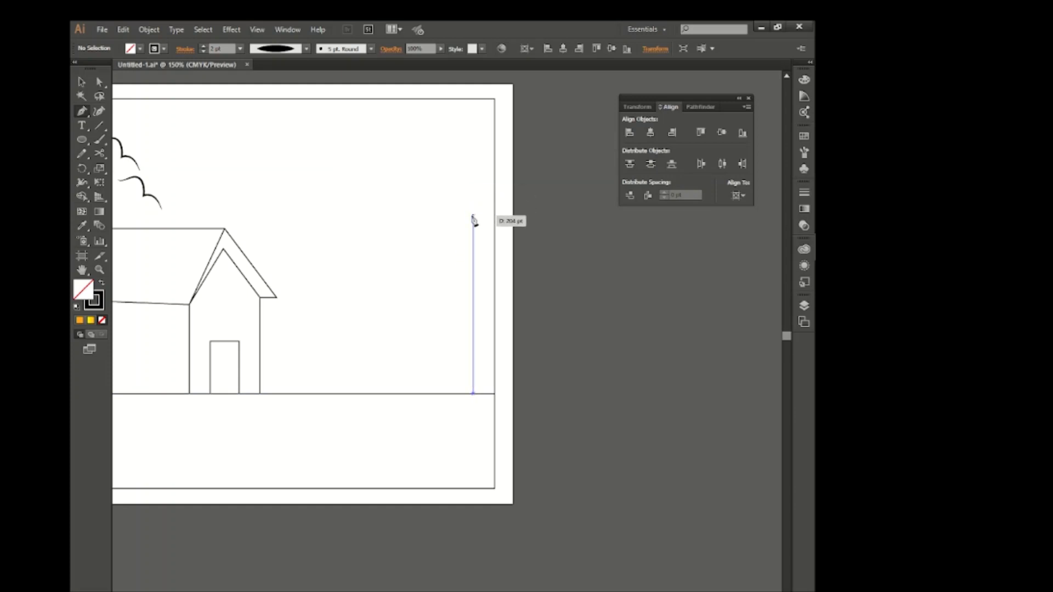
{"action": "key", "text": "ctrl"}
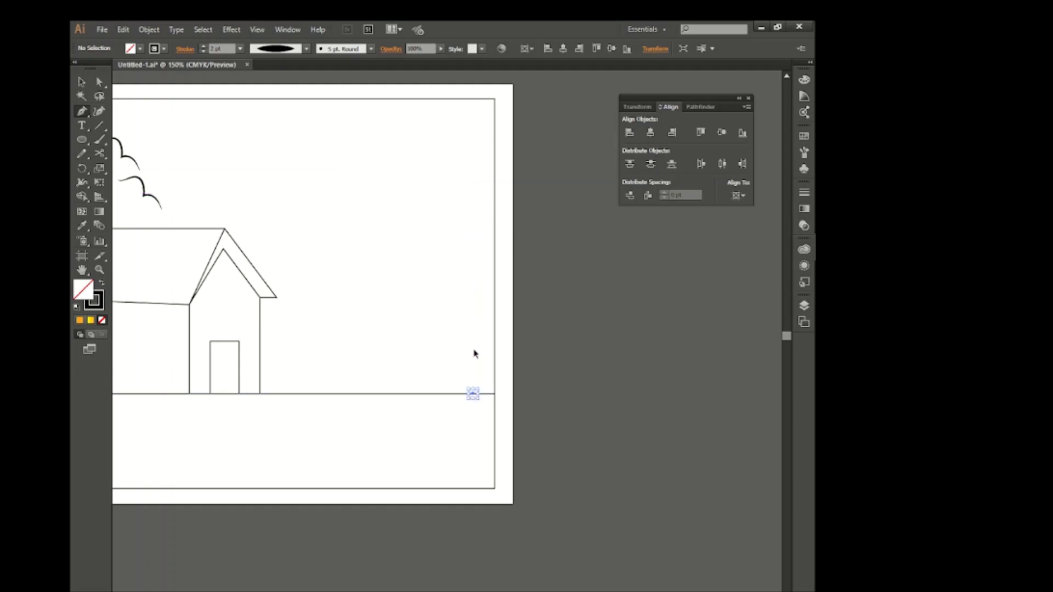
{"action": "left_click", "coordinate": [450, 394]}
{"action": "left_click", "coordinate": [450, 209]}
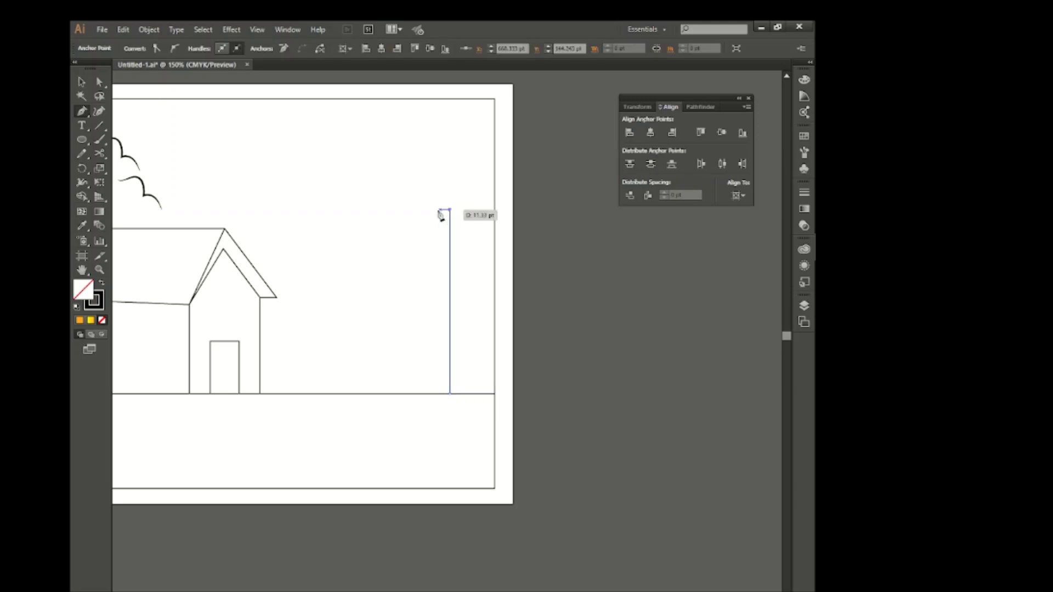
{"action": "left_click", "coordinate": [434, 209]}
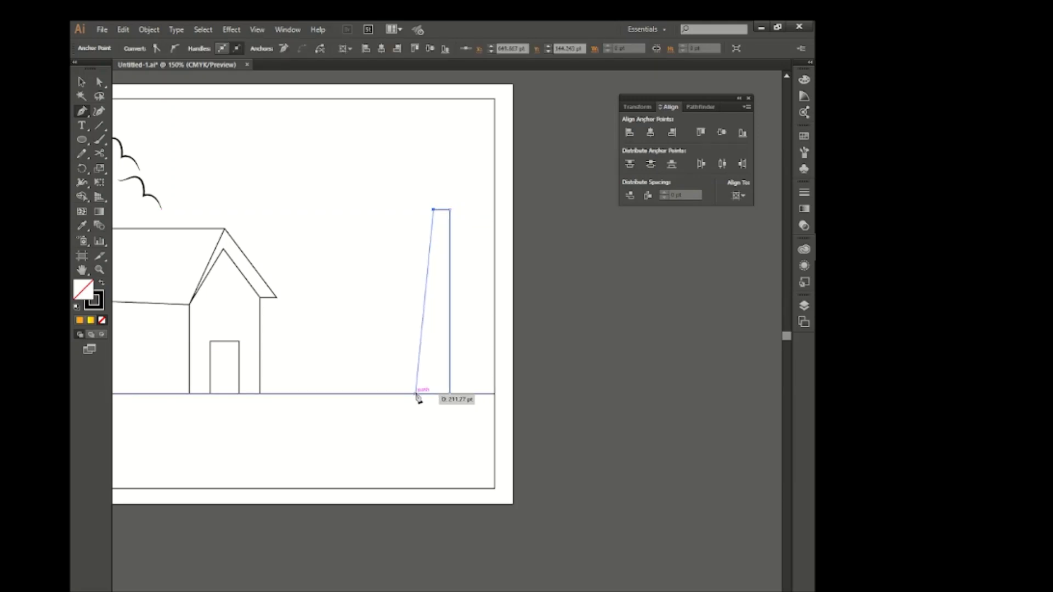
{"action": "left_click_drag", "start_coordinate": [417, 395], "coordinate": [410, 416]}
{"action": "key", "text": "ctrl"}
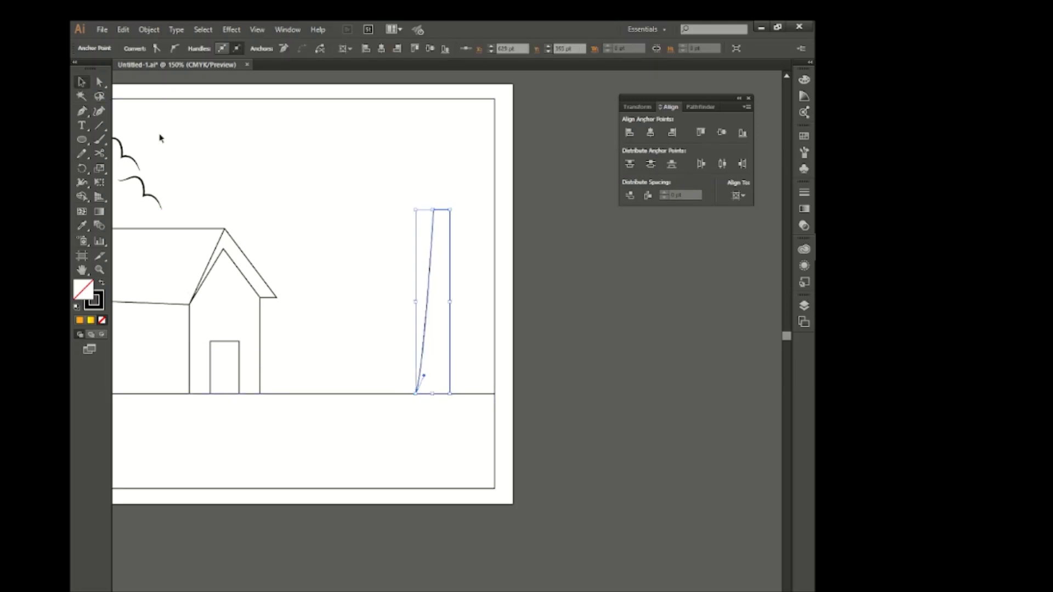
{"action": "left_click", "coordinate": [161, 139], "text": "ctrl"}
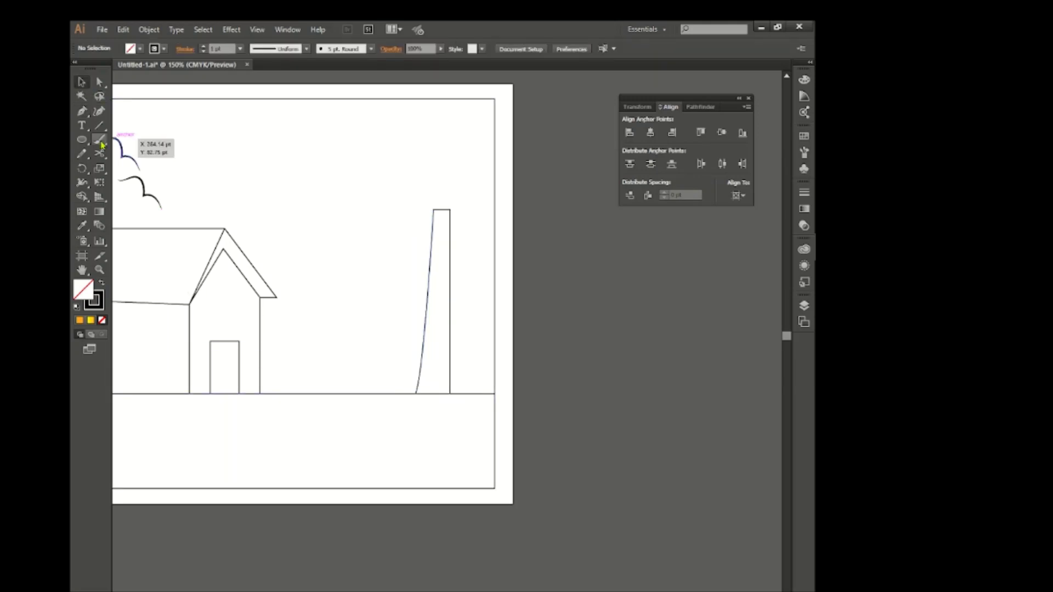
Step: Draw a thin curved trunk leaning left and pinch its tip into a point
{"action": "left_click", "coordinate": [418, 394]}
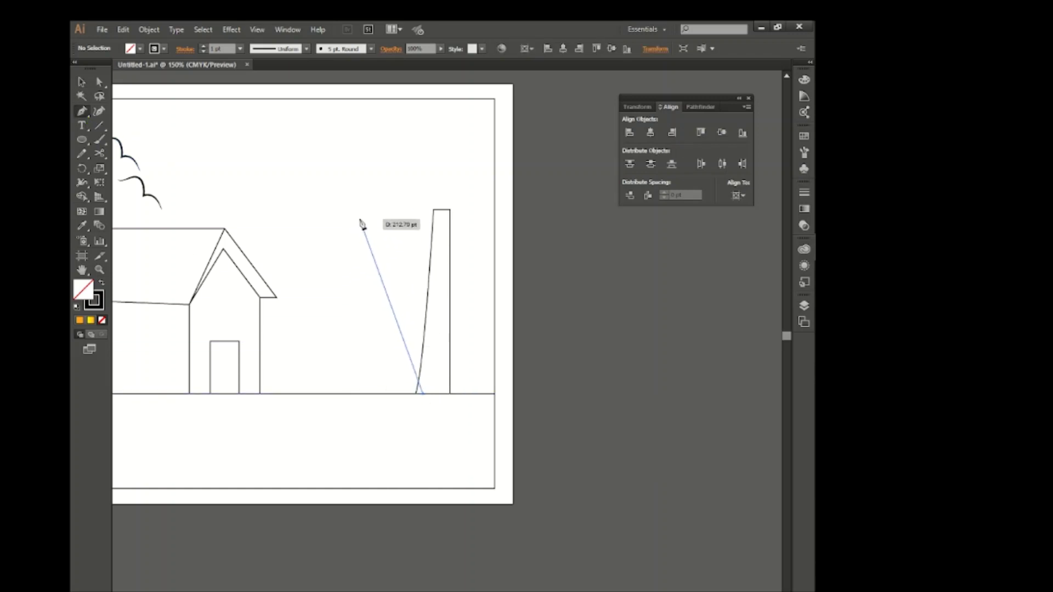
{"action": "left_click_drag", "start_coordinate": [362, 221], "coordinate": [374, 137]}
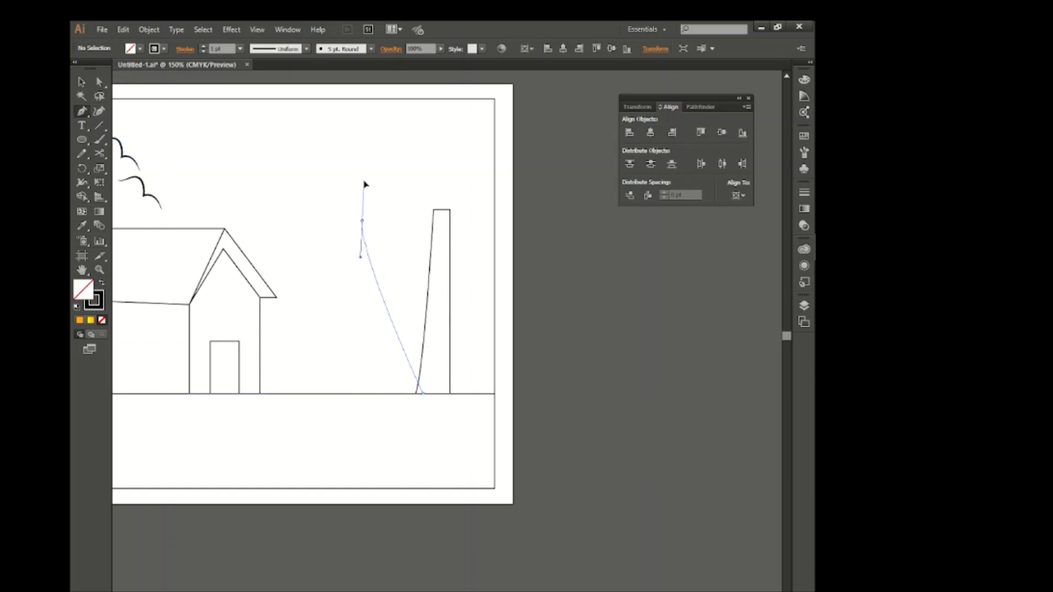
{"action": "left_click", "coordinate": [362, 221]}
{"action": "left_click_drag", "start_coordinate": [391, 393], "coordinate": [442, 494]}
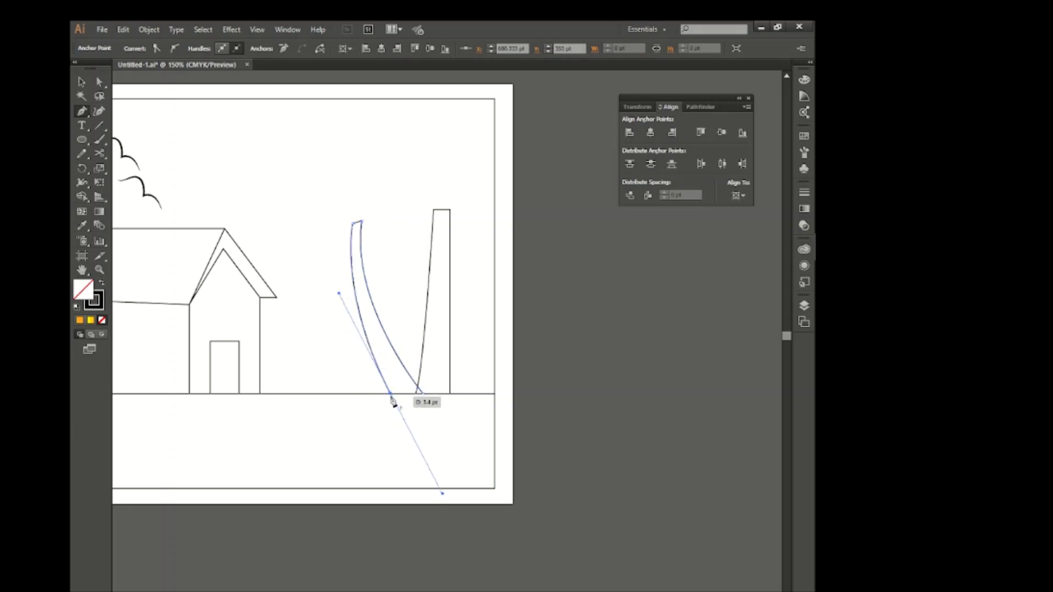
{"action": "left_click", "coordinate": [100, 82]}
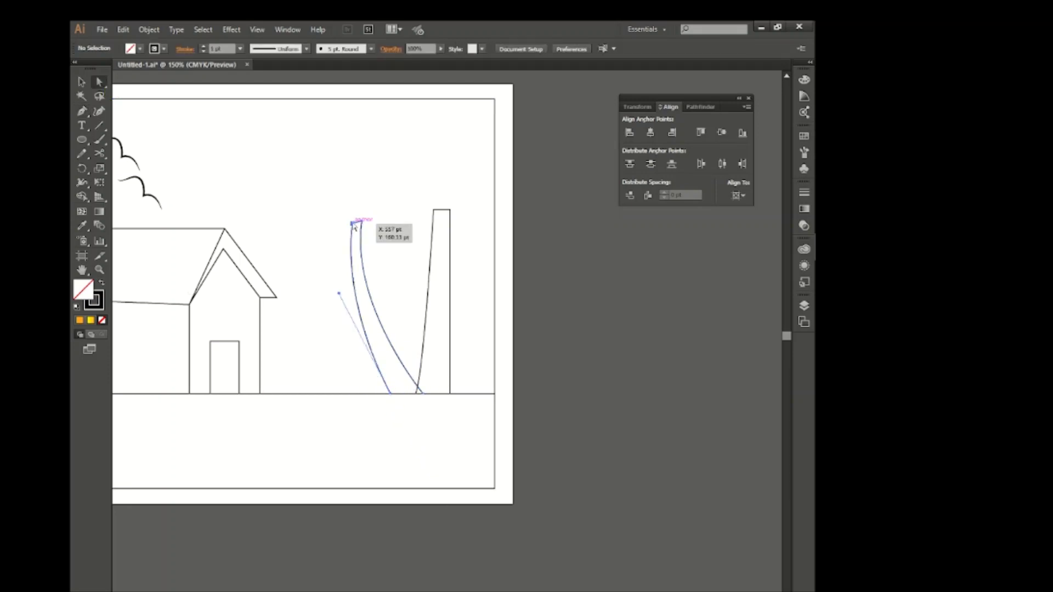
{"action": "left_click_drag", "start_coordinate": [353, 223], "coordinate": [361, 222]}
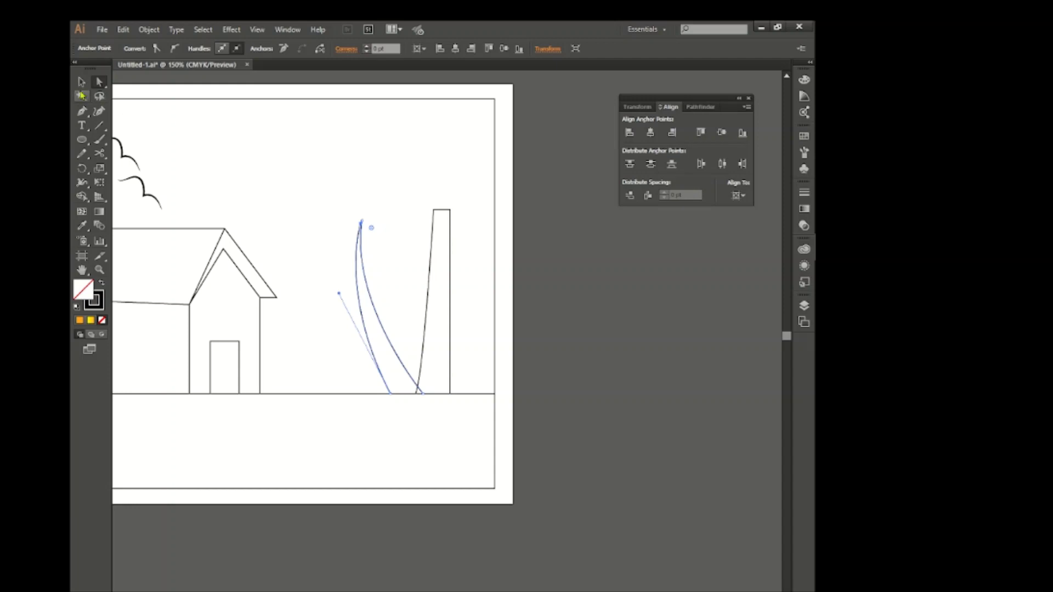
{"action": "left_click", "coordinate": [81, 82]}
{"action": "left_click", "coordinate": [277, 207]}
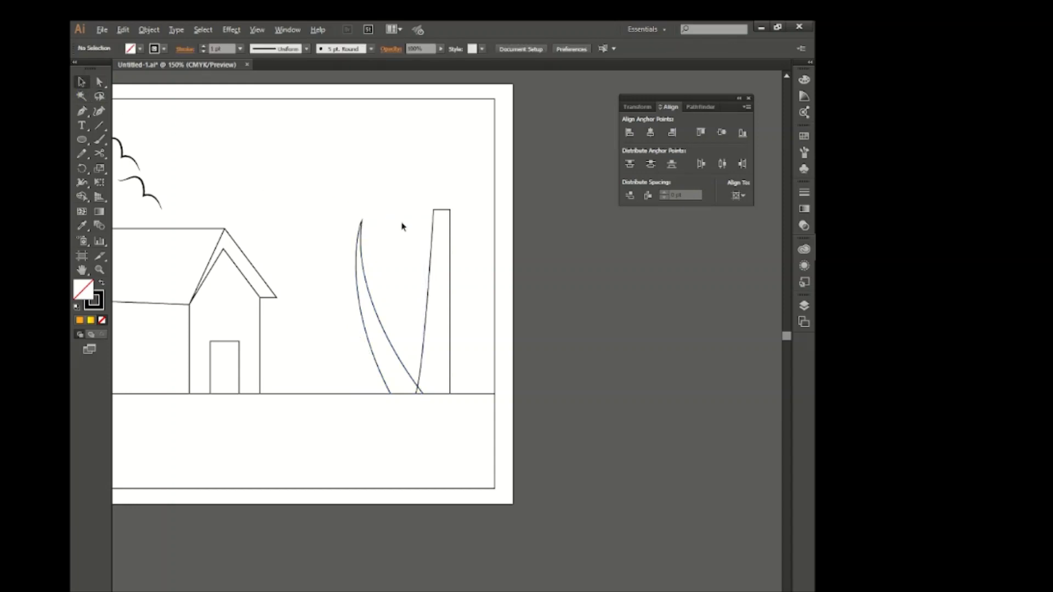
Step: Merge the upright trunk's top corners so it tapers to a point
{"action": "scroll", "coordinate": [402, 227], "scroll_direction": "up", "scroll_amount": 1}
{"action": "left_click_drag", "start_coordinate": [82, 155], "coordinate": [122, 167]}
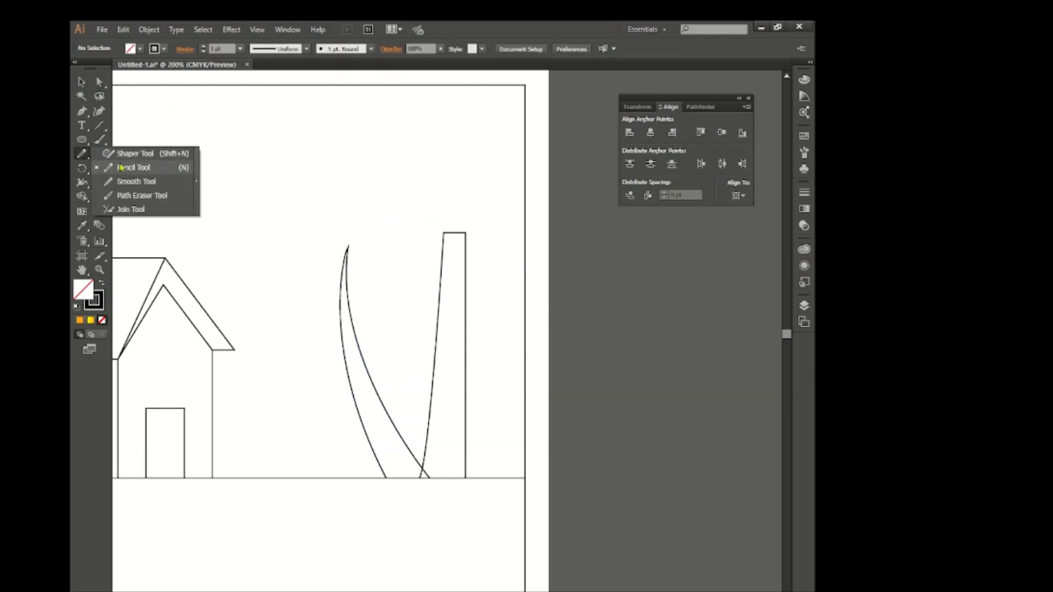
{"action": "left_click", "coordinate": [121, 168]}
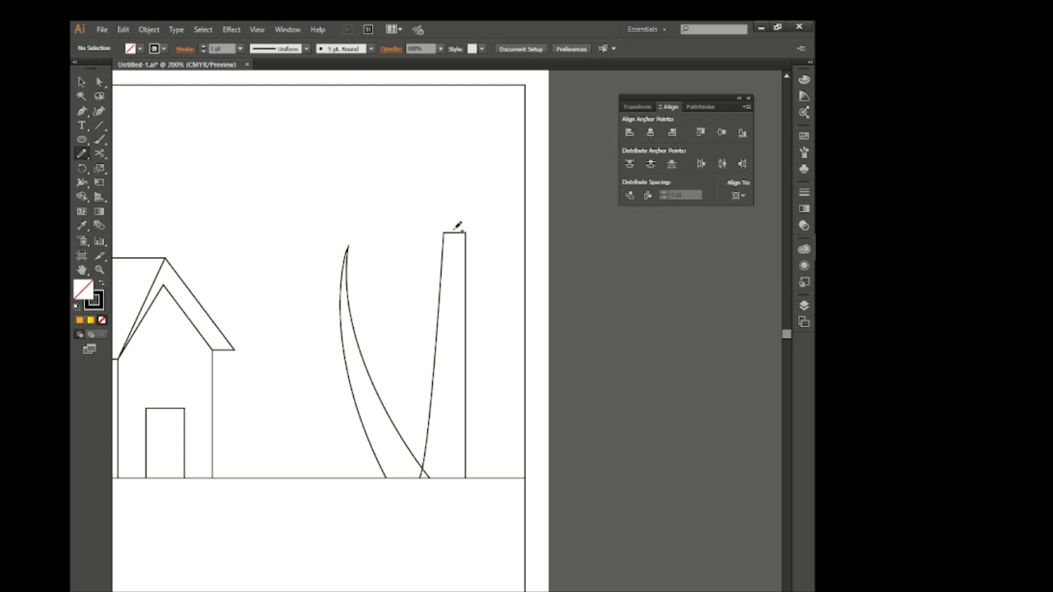
{"action": "left_click", "coordinate": [99, 82]}
{"action": "left_click_drag", "start_coordinate": [443, 232], "coordinate": [458, 233]}
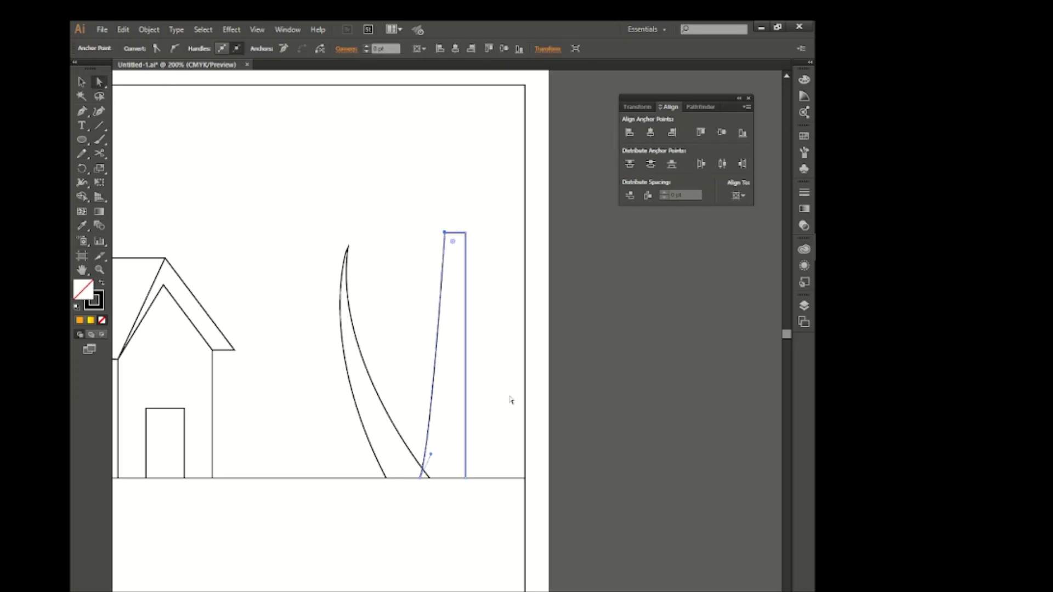
{"action": "key", "text": "Right"}
{"action": "key", "text": "Right"}
{"action": "key", "text": "Right"}
{"action": "key", "text": "Right"}
{"action": "key", "text": "Right"}
{"action": "key", "text": "v"}
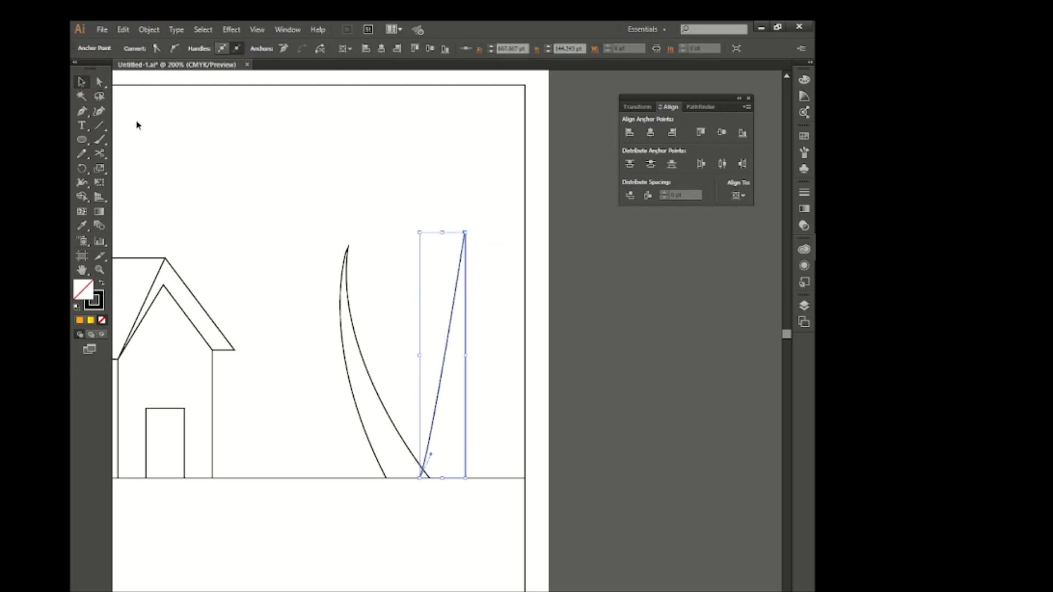
{"action": "left_click", "coordinate": [136, 122]}
Step: Draw palm fronds with the Pencil, Alt-drag a smaller copy onto the leaning trunk
{"action": "left_click", "coordinate": [81, 153]}
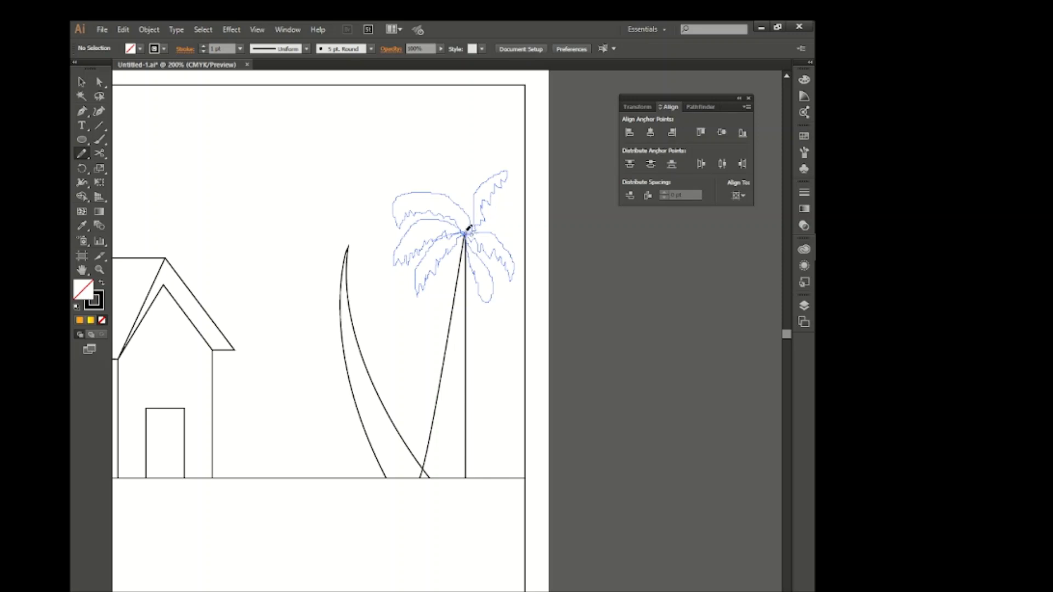
{"action": "key", "text": "v"}
{"action": "left_click", "coordinate": [193, 153]}
{"action": "left_click_drag", "start_coordinate": [466, 235], "coordinate": [351, 246]}
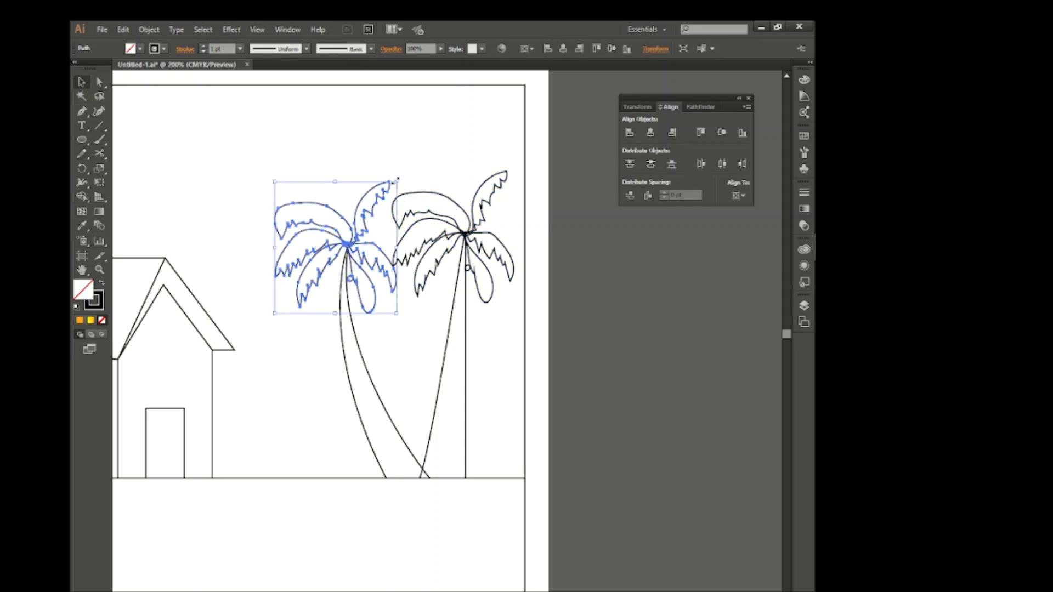
{"action": "left_click_drag", "start_coordinate": [399, 178], "coordinate": [386, 192]}
{"action": "left_click", "coordinate": [408, 185]}
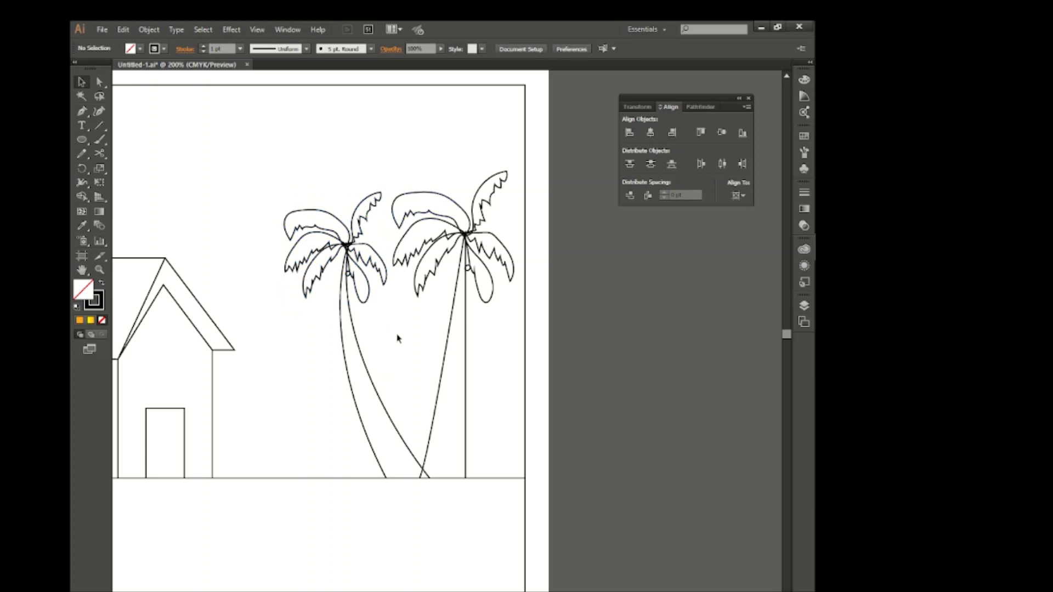
Step: Stretch the right trunk taller and lift its fronds up to the new top
{"action": "left_click", "coordinate": [494, 302]}
{"action": "left_click", "coordinate": [496, 329]}
{"action": "left_click", "coordinate": [466, 323]}
{"action": "left_click_drag", "start_coordinate": [465, 233], "coordinate": [465, 180]}
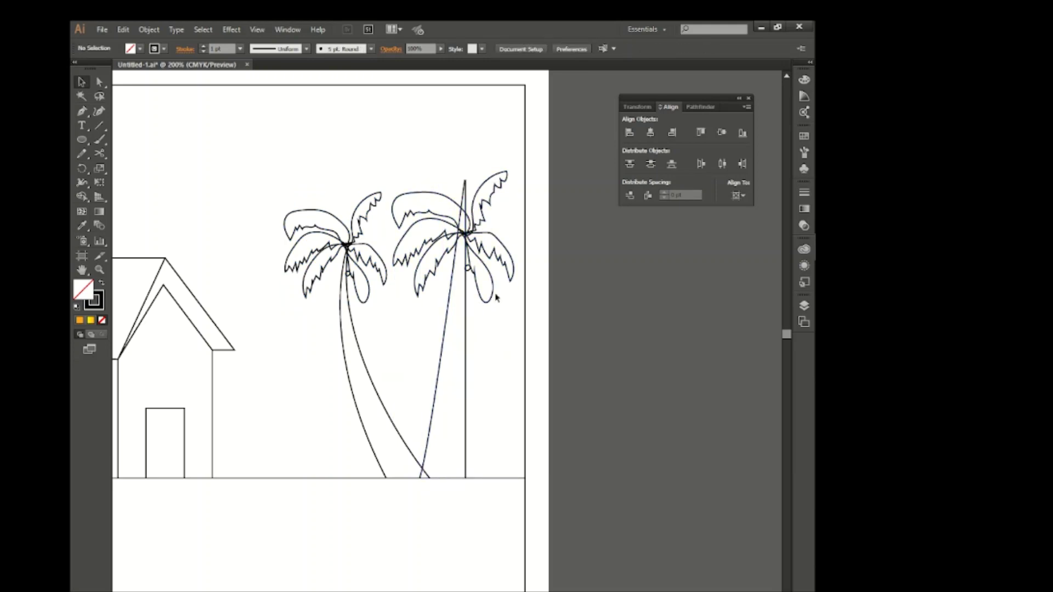
{"action": "left_click_drag", "start_coordinate": [494, 296], "coordinate": [481, 176]}
{"action": "left_click", "coordinate": [631, 342]}
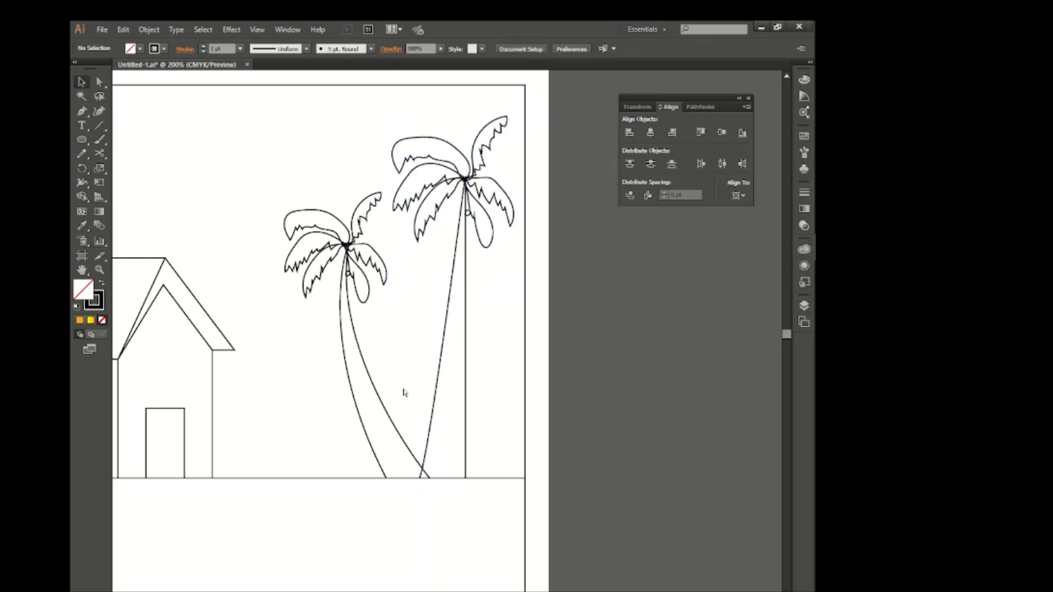
{"action": "scroll", "coordinate": [404, 394], "scroll_direction": "left", "scroll_amount": 1}
{"action": "scroll", "coordinate": [404, 392], "scroll_direction": "left", "scroll_amount": 2}
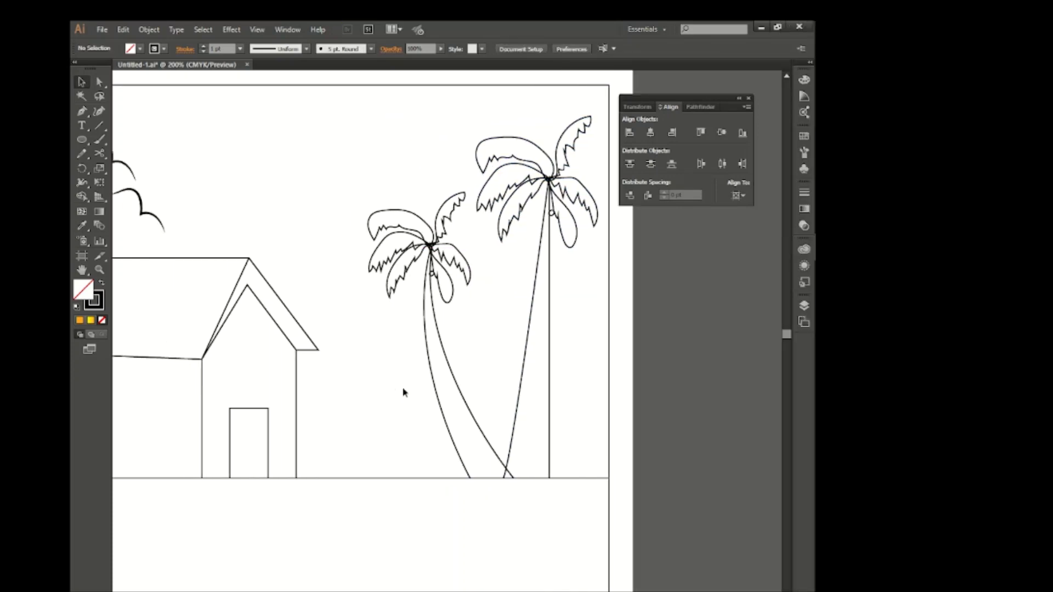
Step: Draw nine curved Pencil grass blades on the ground line between the house and palms
{"action": "left_click", "coordinate": [86, 158]}
{"action": "mouse_move", "coordinate": [347, 477]}
{"action": "left_mouse_down"}
{"action": "mouse_move", "coordinate": [380, 413]}
{"action": "mouse_move", "coordinate": [388, 434]}
{"action": "left_mouse_up"}
{"action": "mouse_move", "coordinate": [387, 480]}
{"action": "left_mouse_down"}
{"action": "mouse_move", "coordinate": [405, 442]}
{"action": "mouse_move", "coordinate": [344, 421]}
{"action": "mouse_move", "coordinate": [399, 416]}
{"action": "left_mouse_up"}
{"action": "mouse_move", "coordinate": [349, 481]}
{"action": "left_mouse_down"}
{"action": "mouse_move", "coordinate": [381, 432]}
{"action": "mouse_move", "coordinate": [362, 411]}
{"action": "left_mouse_up"}
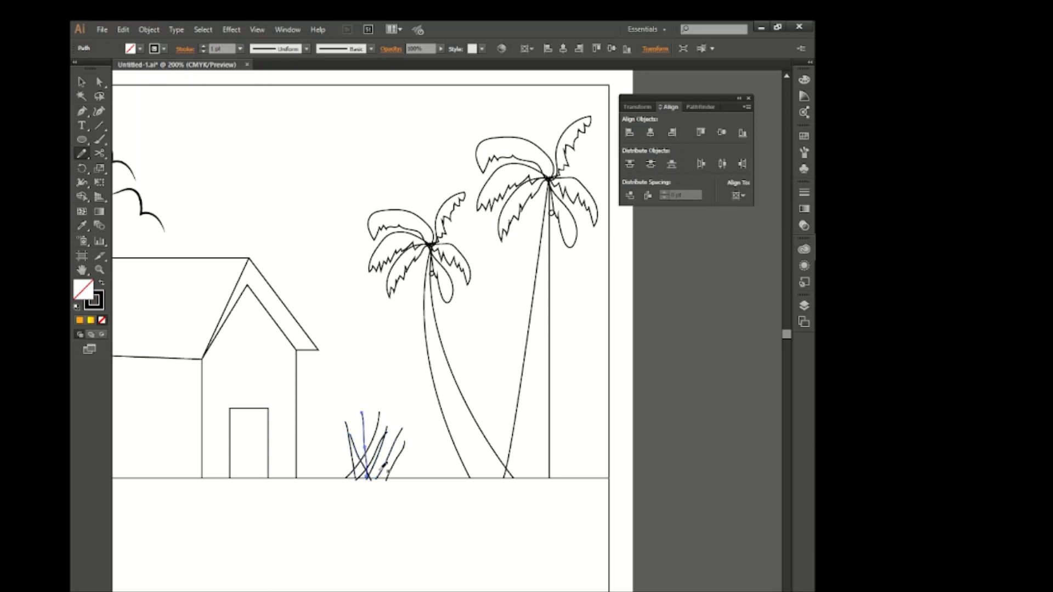
{"action": "mouse_move", "coordinate": [322, 445]}
{"action": "left_mouse_down"}
{"action": "mouse_move", "coordinate": [355, 477]}
{"action": "mouse_move", "coordinate": [316, 457]}
{"action": "left_mouse_up"}
{"action": "left_click_drag", "start_coordinate": [373, 479], "coordinate": [417, 457]}
{"action": "mouse_move", "coordinate": [355, 478]}
{"action": "left_mouse_down"}
{"action": "mouse_move", "coordinate": [308, 456]}
{"action": "mouse_move", "coordinate": [321, 438]}
{"action": "mouse_move", "coordinate": [403, 434]}
{"action": "left_mouse_up"}
{"action": "mouse_move", "coordinate": [380, 475]}
{"action": "left_mouse_down"}
{"action": "mouse_move", "coordinate": [420, 456]}
{"action": "mouse_move", "coordinate": [331, 439]}
{"action": "mouse_move", "coordinate": [308, 470]}
{"action": "left_mouse_up"}
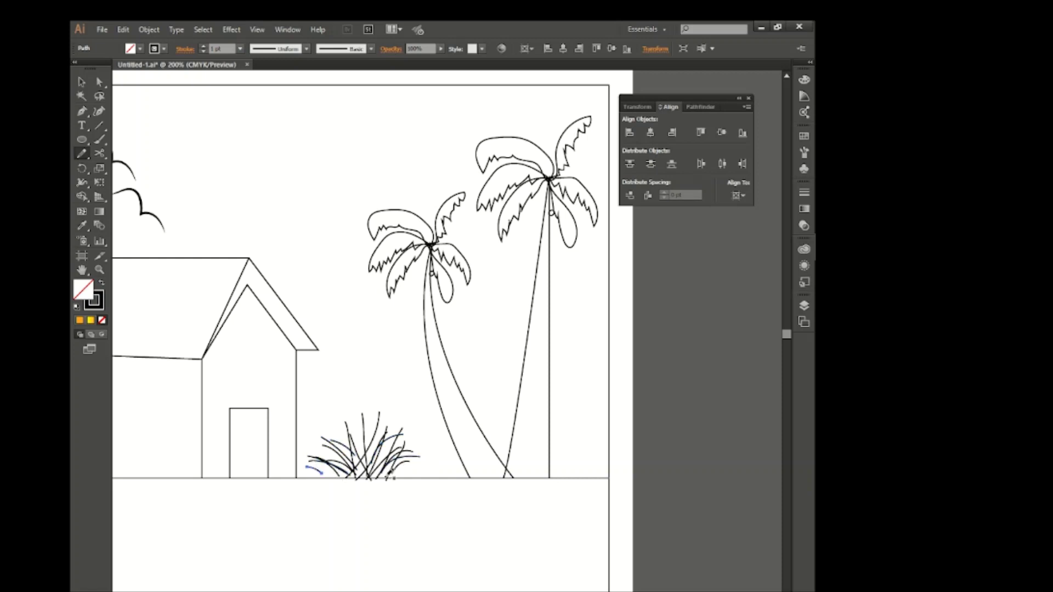
{"action": "mouse_move", "coordinate": [387, 479]}
{"action": "left_mouse_down"}
{"action": "mouse_move", "coordinate": [415, 460]}
{"action": "mouse_move", "coordinate": [394, 419]}
{"action": "left_mouse_up"}
{"action": "mouse_move", "coordinate": [354, 456]}
{"action": "left_mouse_down"}
{"action": "mouse_move", "coordinate": [338, 424]}
{"action": "mouse_move", "coordinate": [424, 480]}
{"action": "left_mouse_up"}
{"action": "left_click", "coordinate": [82, 82]}
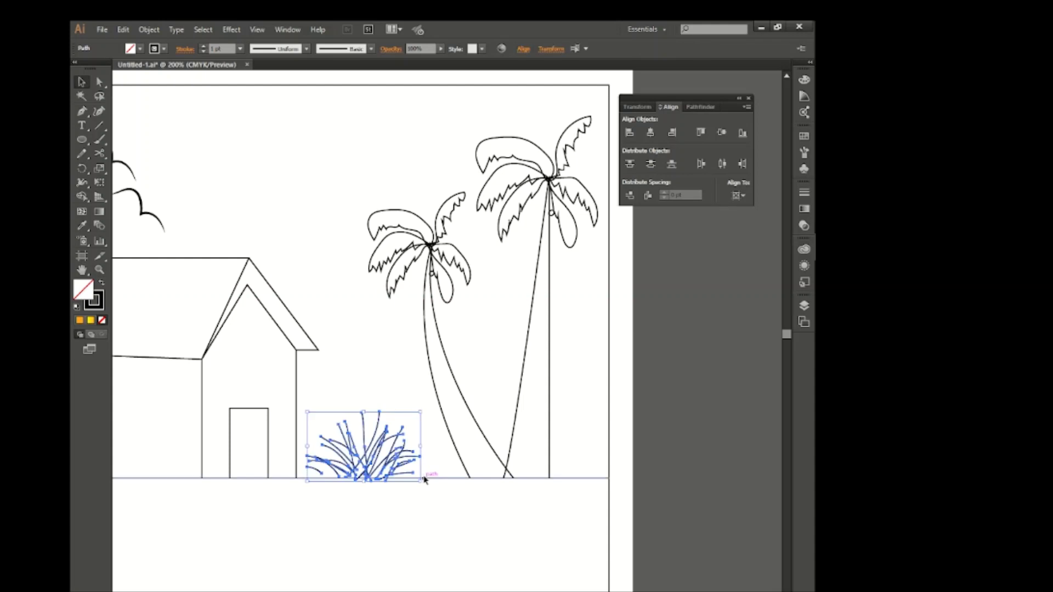
Step: Apply a tapered width profile to the grass-blade strokes
{"action": "left_click", "coordinate": [286, 49]}
{"action": "left_click", "coordinate": [272, 141]}
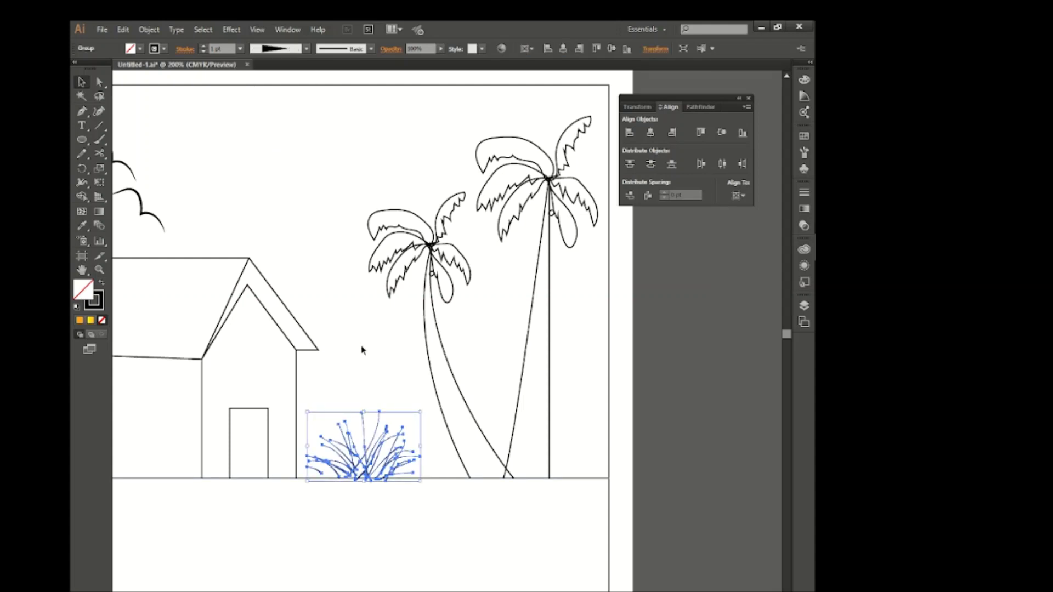
{"action": "left_click", "coordinate": [366, 361]}
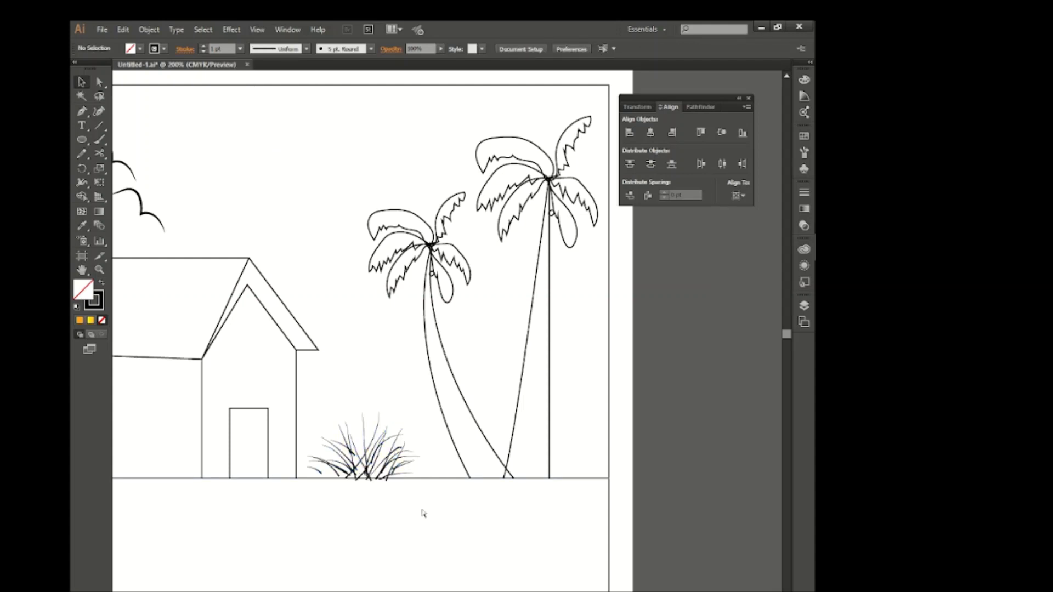
{"action": "key", "text": "ctrl+minus"}
Step: Select the grass clump and Alt-drag a copy onto the ground line left of the house
{"action": "left_click", "coordinate": [473, 474]}
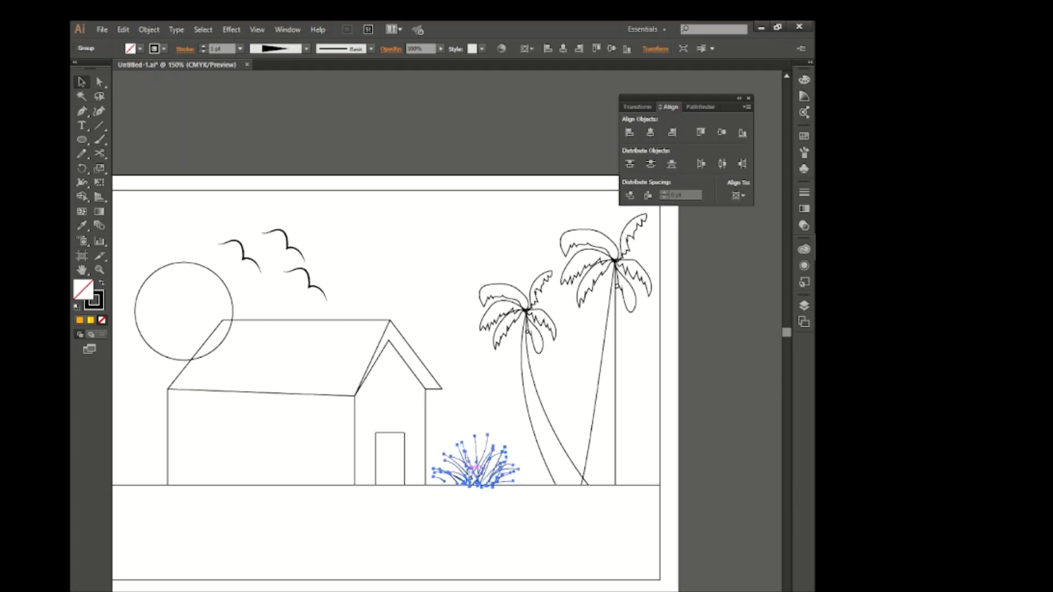
{"action": "scroll", "coordinate": [516, 494], "scroll_direction": "up", "scroll_amount": 1}
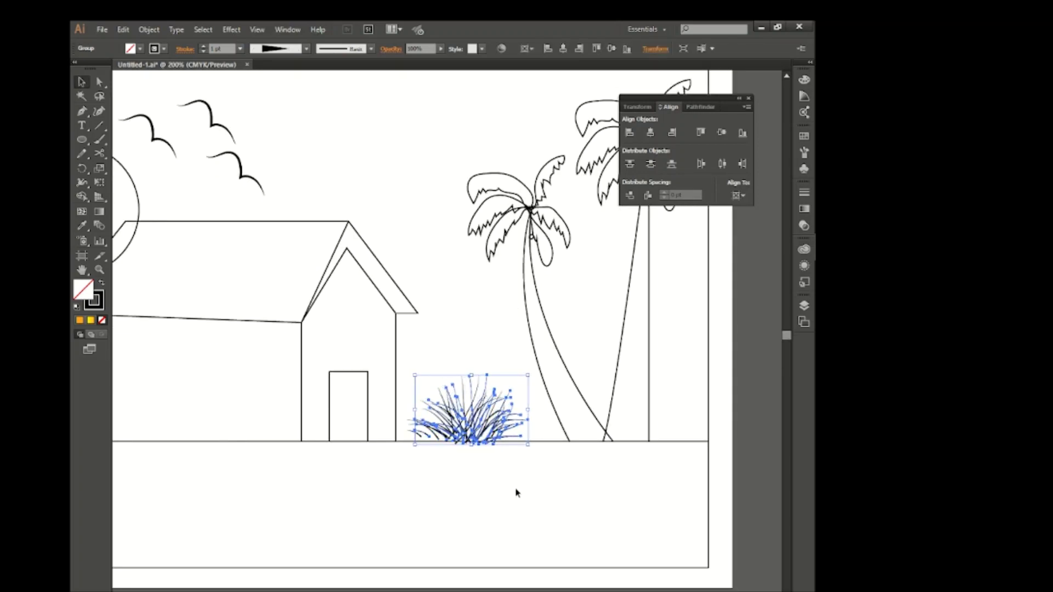
{"action": "left_click", "coordinate": [515, 493]}
{"action": "left_click", "coordinate": [477, 427]}
{"action": "left_click", "coordinate": [485, 496]}
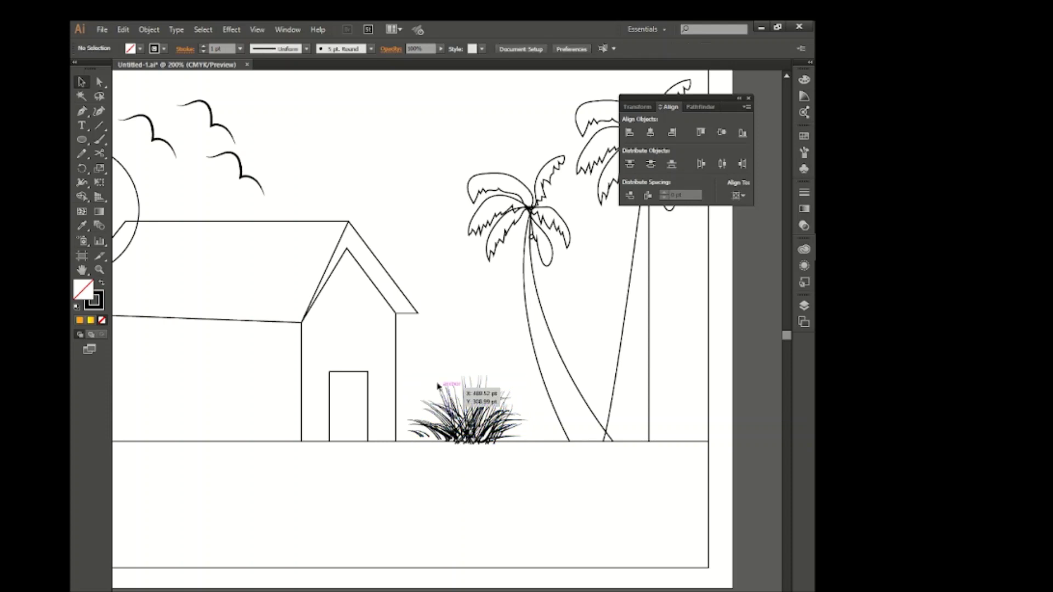
{"action": "left_click_drag", "start_coordinate": [422, 369], "coordinate": [535, 439]}
{"action": "left_click", "coordinate": [503, 476]}
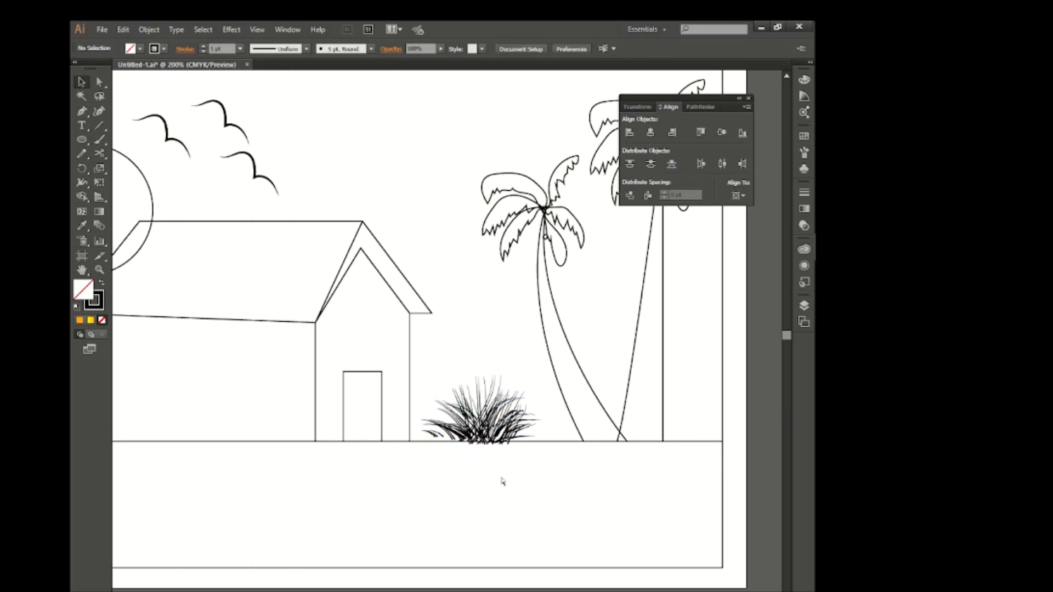
{"action": "key", "text": "ctrl+minus"}
{"action": "left_click_drag", "start_coordinate": [608, 433], "coordinate": [230, 433]}
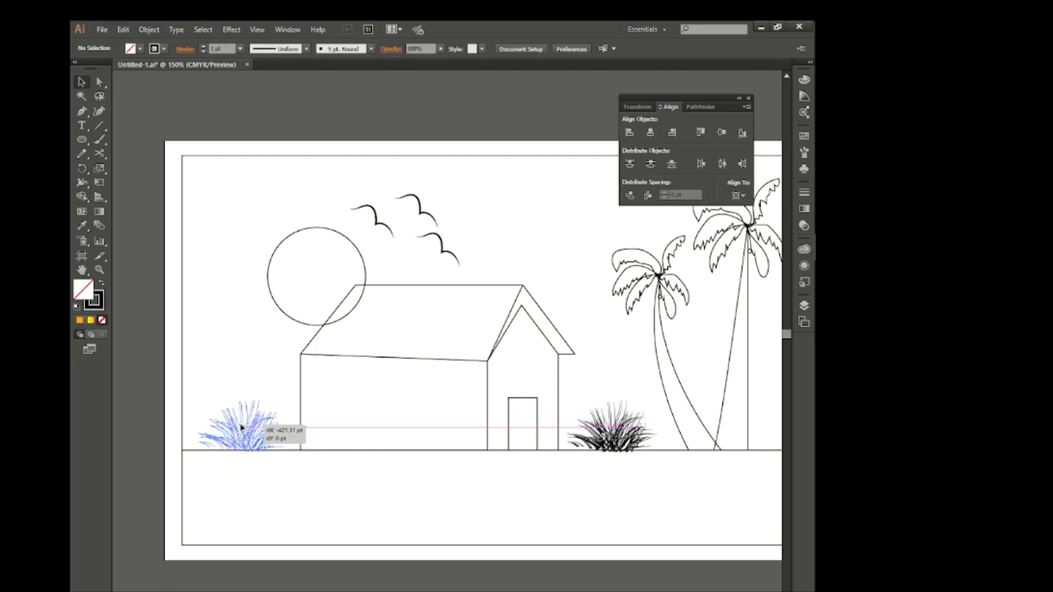
{"action": "left_click", "coordinate": [364, 487]}
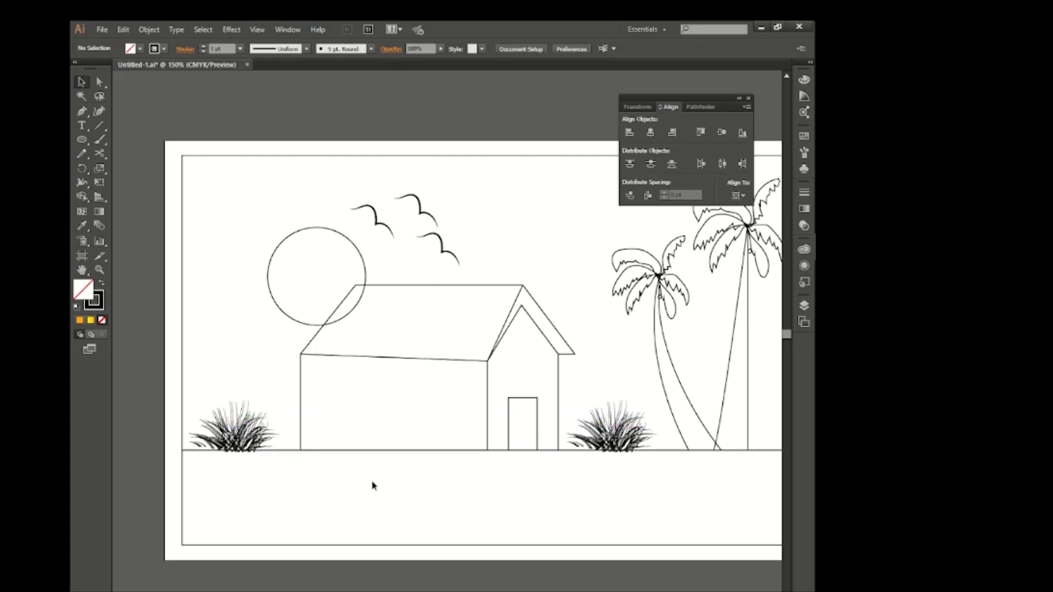
Step: Zoom out and scroll to view the whole artboard
{"action": "scroll", "coordinate": [458, 377], "scroll_direction": "right", "scroll_amount": 1}
{"action": "scroll", "coordinate": [459, 377], "scroll_direction": "right", "scroll_amount": 1}
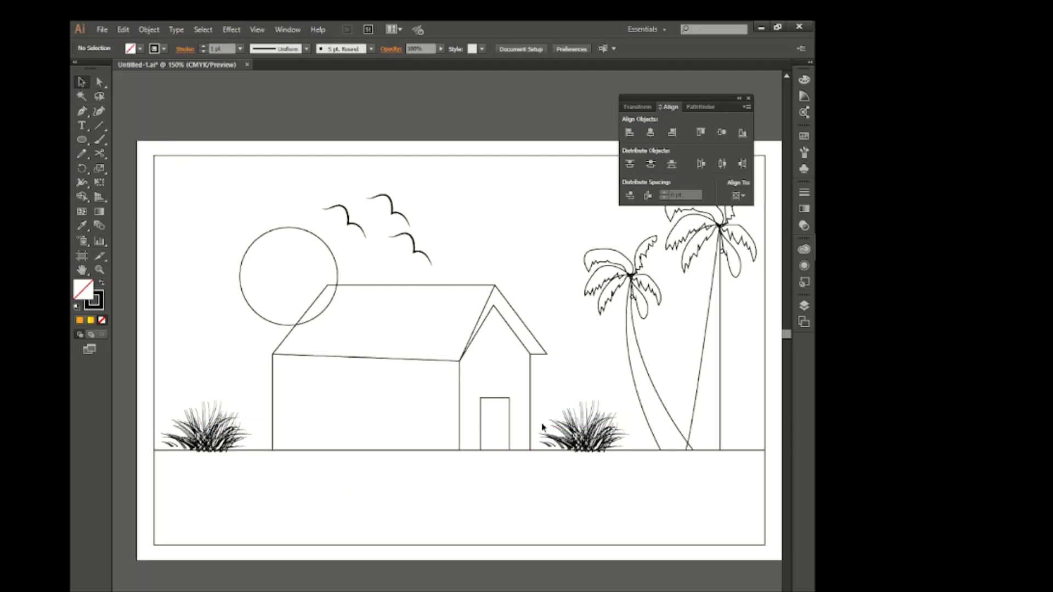
{"action": "key", "text": "ctrl+minus"}
{"action": "scroll", "coordinate": [493, 416], "scroll_direction": "right", "scroll_amount": 3}
{"action": "scroll", "coordinate": [492, 416], "scroll_direction": "right", "scroll_amount": 1}
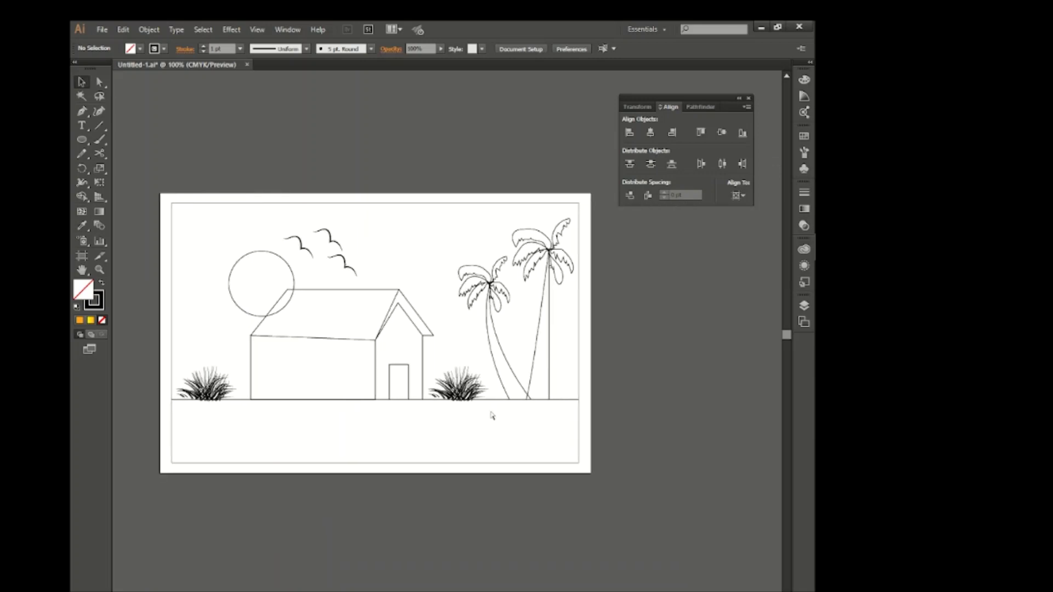
Step: Make a Live Paint group and paint the background green, roof pink and front wall lavender
{"action": "key", "text": "ctrl+a"}
{"action": "key", "text": "F6"}
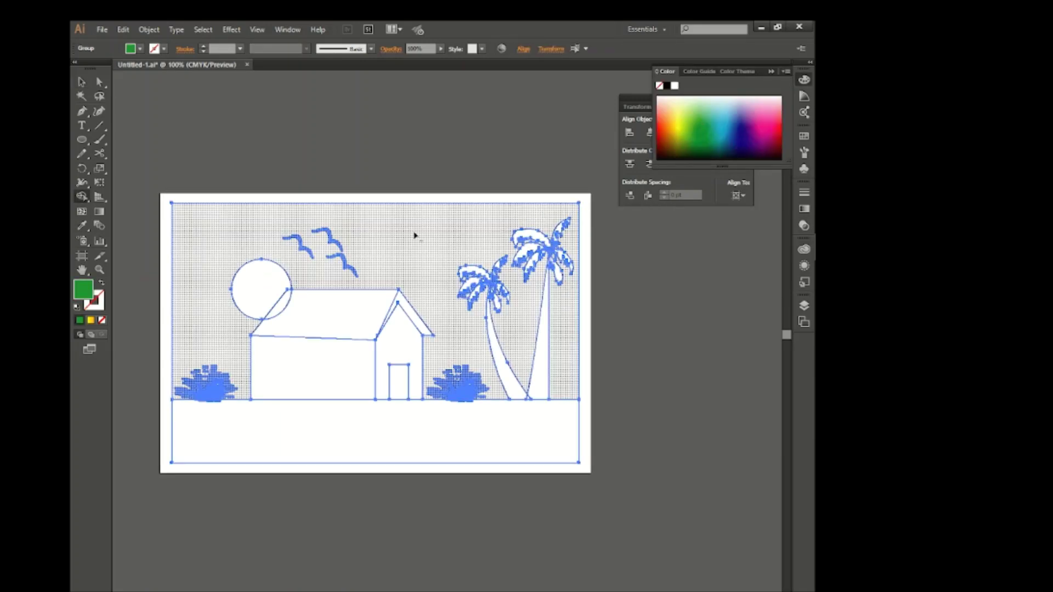
{"action": "left_click", "coordinate": [414, 235]}
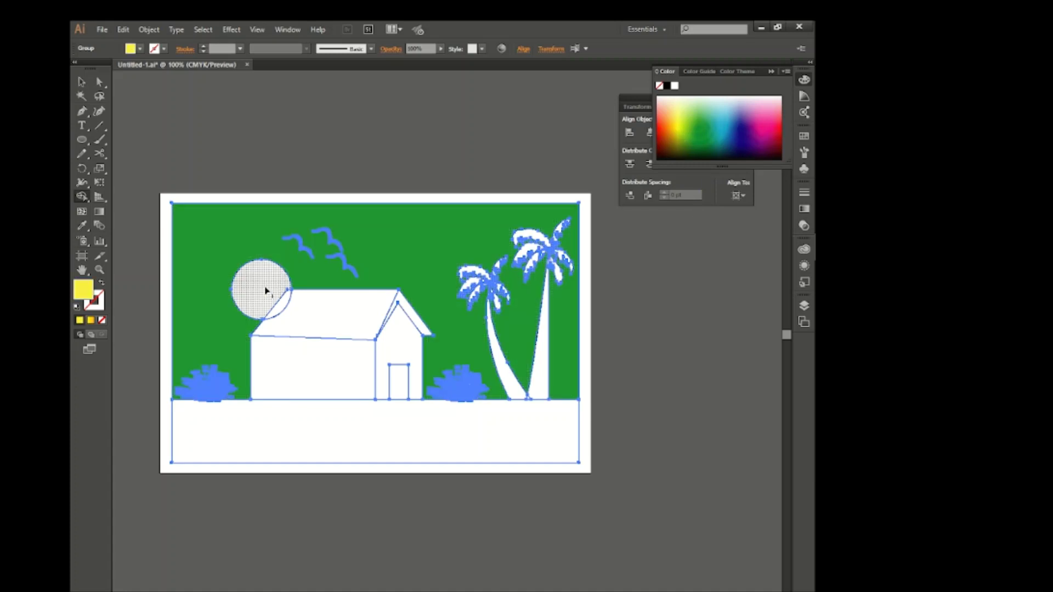
{"action": "left_click", "coordinate": [755, 102]}
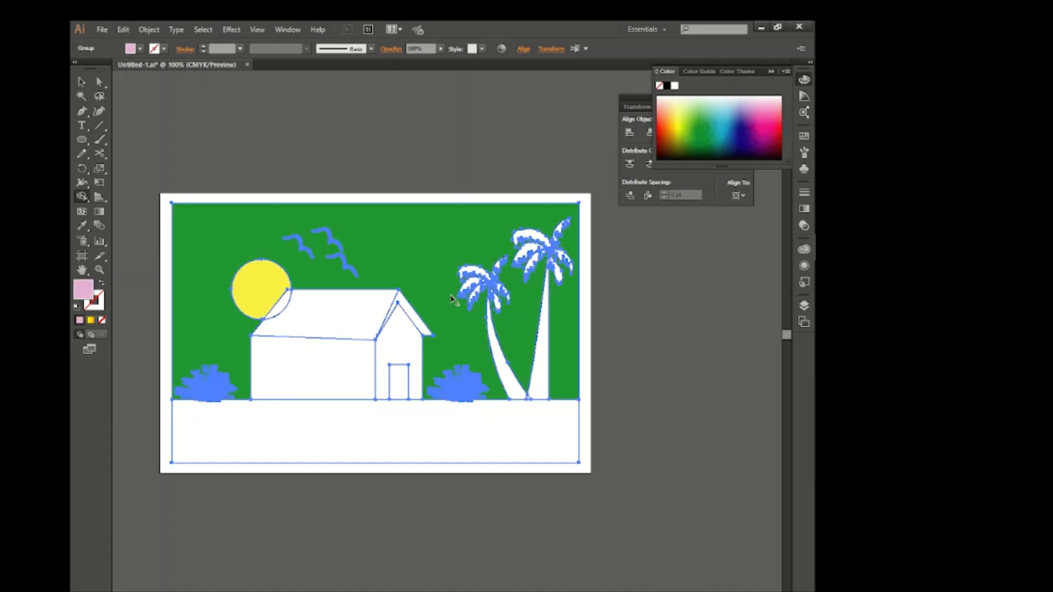
{"action": "left_click", "coordinate": [296, 306]}
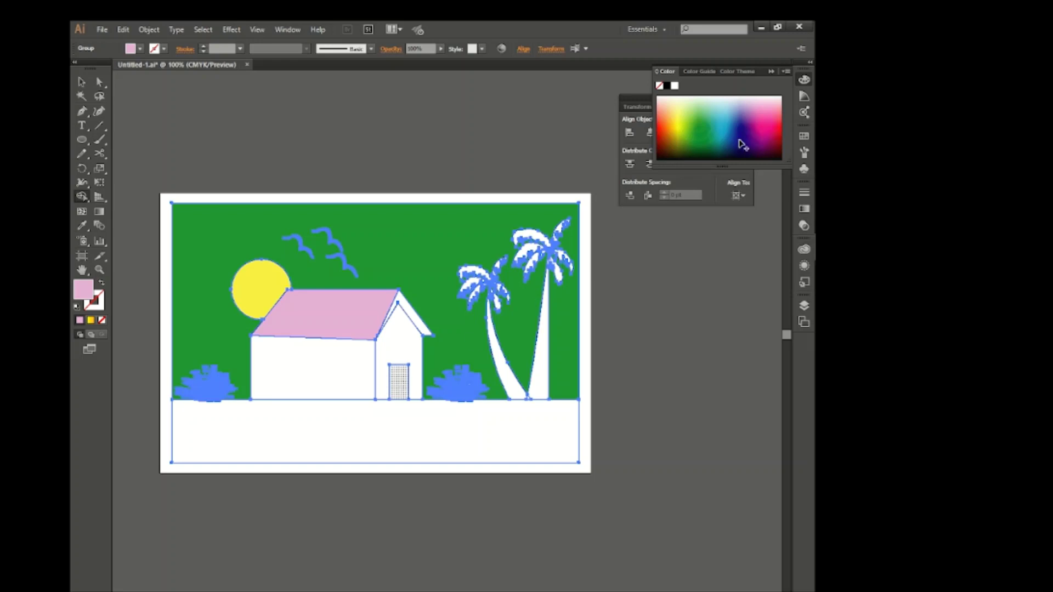
{"action": "left_click", "coordinate": [745, 99]}
{"action": "left_click", "coordinate": [353, 372]}
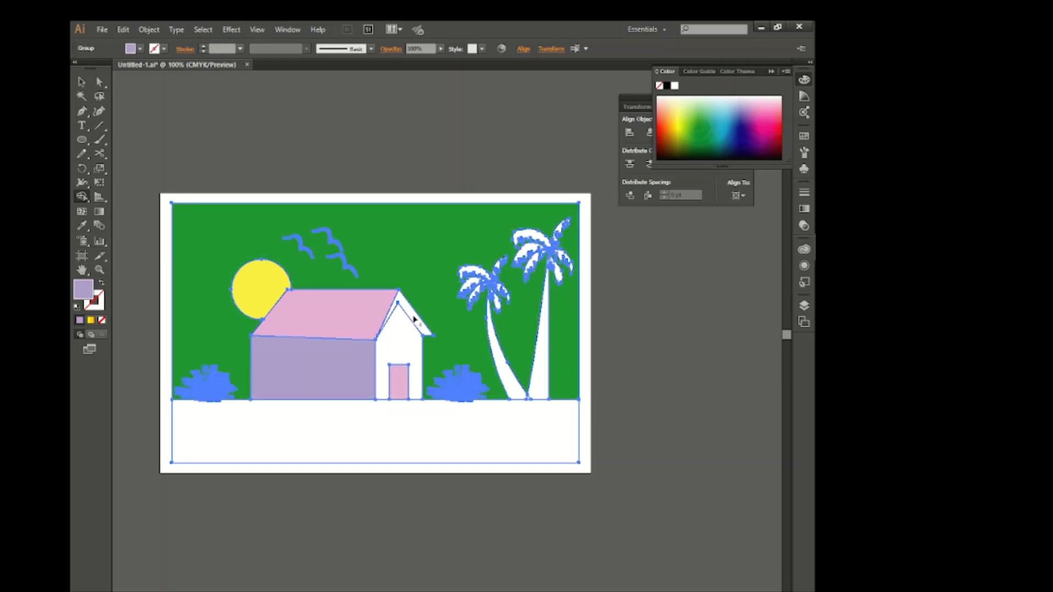
Step: Paint the ground pale yellow and a palm frond pale orange
{"action": "left_click", "coordinate": [680, 100]}
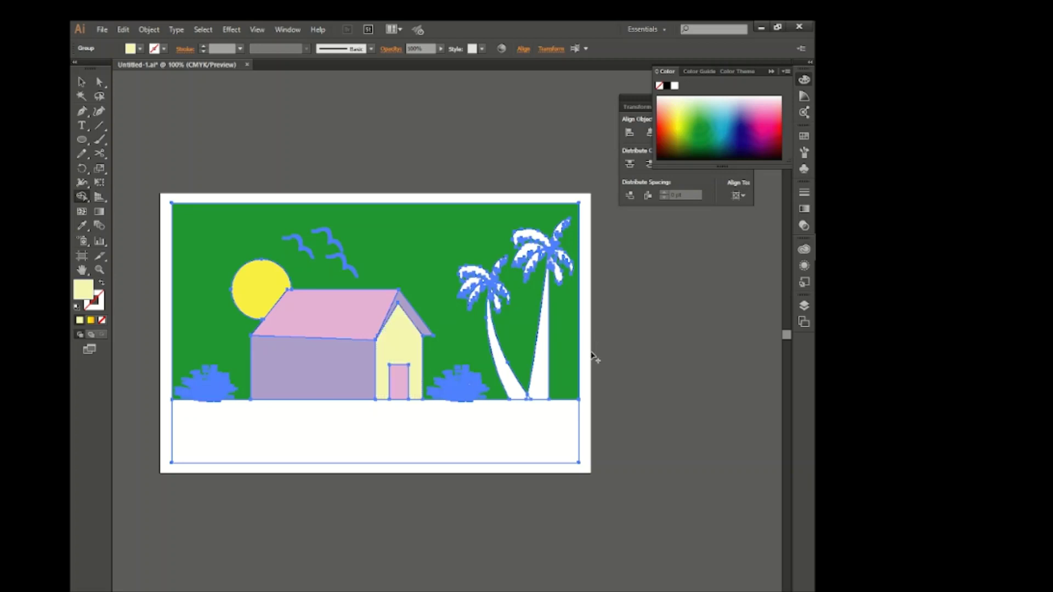
{"action": "left_click", "coordinate": [553, 420]}
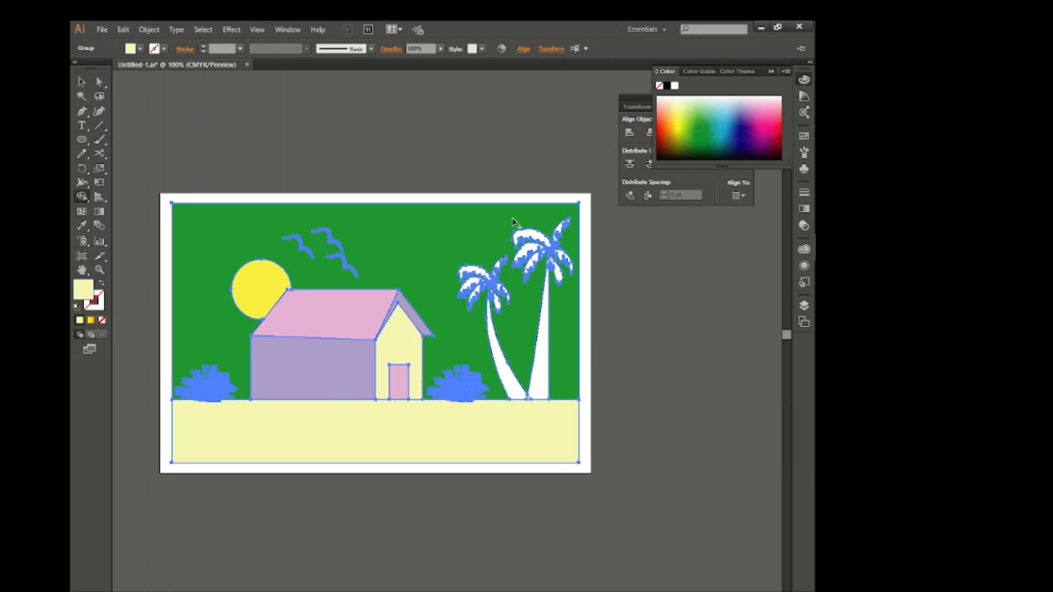
{"action": "scroll", "coordinate": [573, 335], "scroll_direction": "up", "scroll_amount": 2}
{"action": "scroll", "coordinate": [574, 336], "scroll_direction": "up", "scroll_amount": 1}
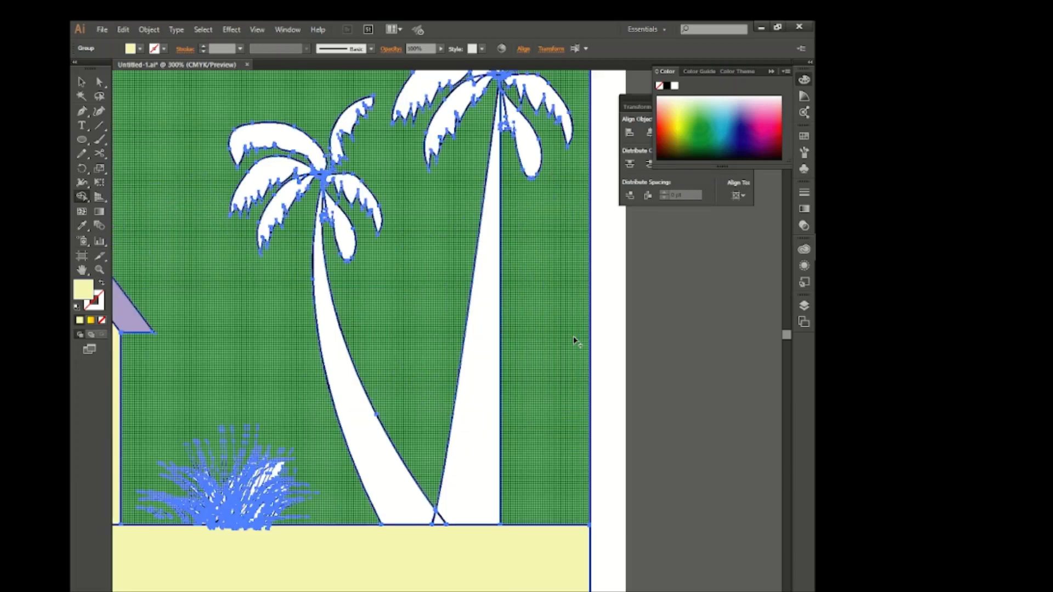
{"action": "scroll", "coordinate": [531, 332], "scroll_direction": "up", "scroll_amount": 1}
{"action": "scroll", "coordinate": [541, 278], "scroll_direction": "up", "scroll_amount": 1}
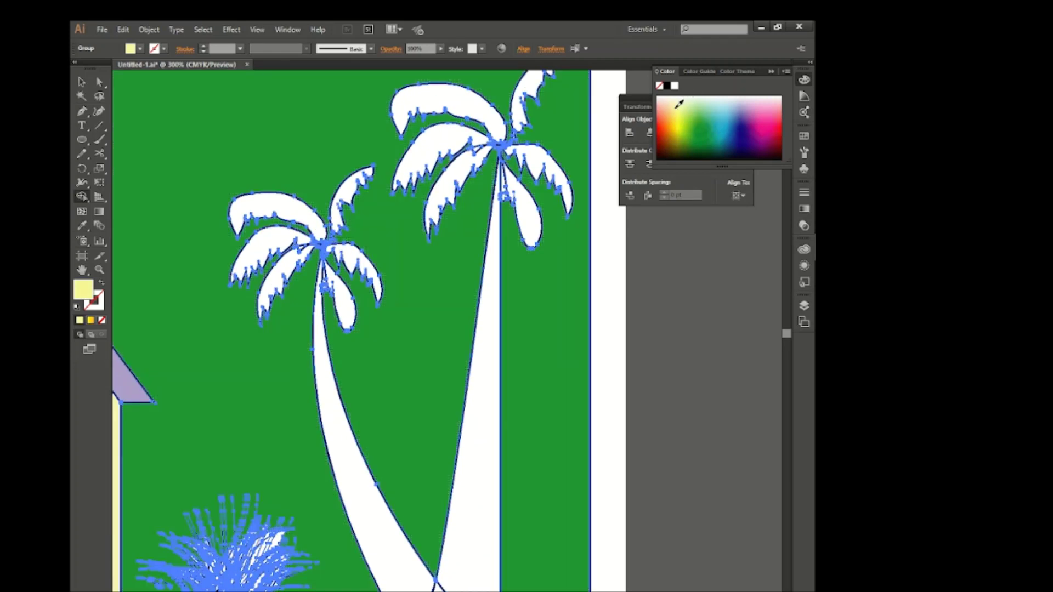
{"action": "left_click", "coordinate": [536, 165]}
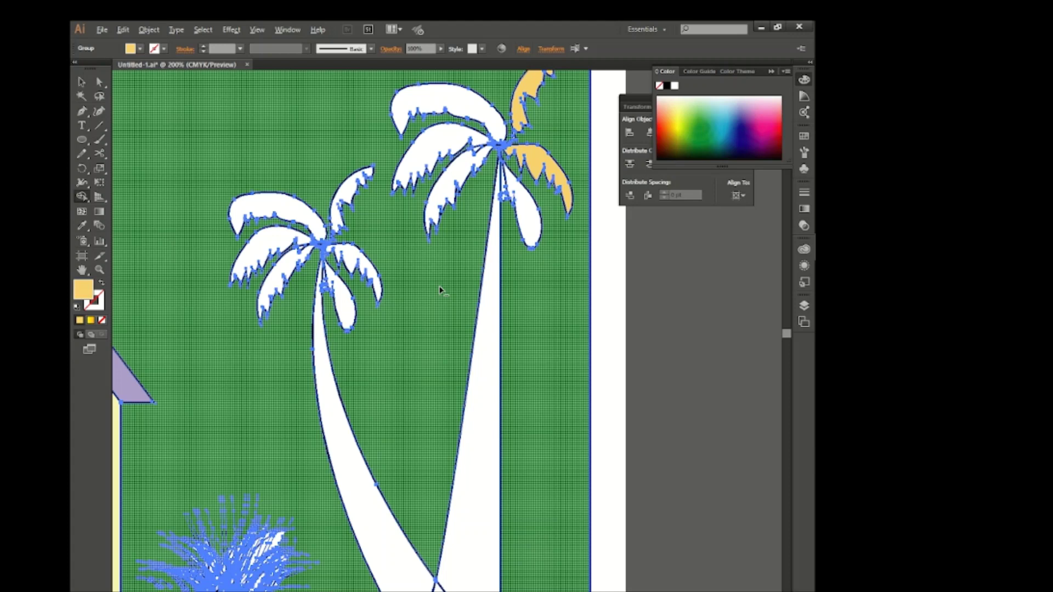
Step: Fit the artboard in view, deselect everything and select the right grass bush
{"action": "key", "text": "ctrl+1"}
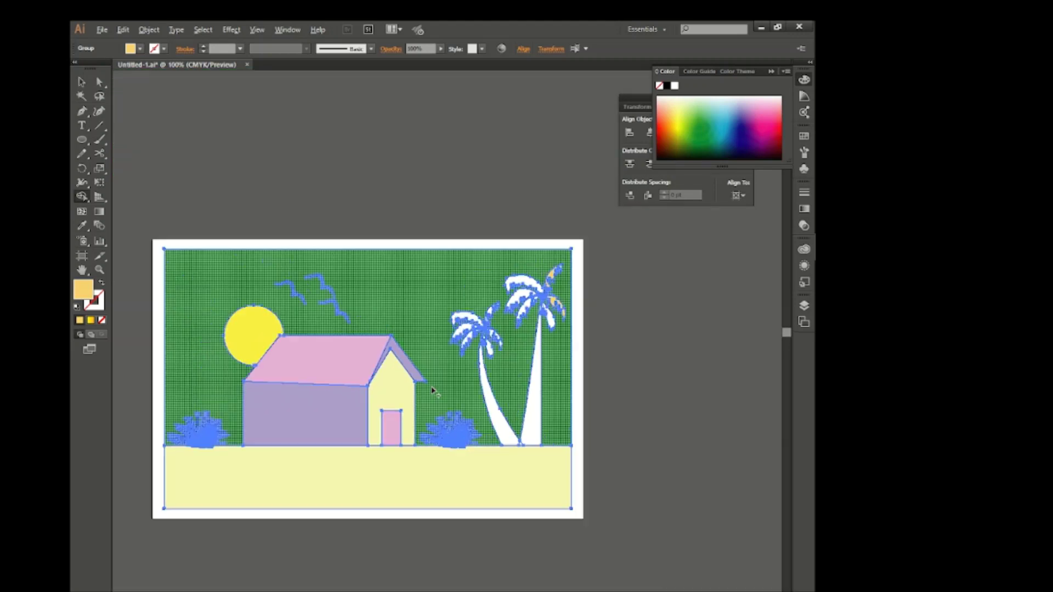
{"action": "left_click", "coordinate": [81, 82]}
{"action": "key", "text": "ctrl+shift+a"}
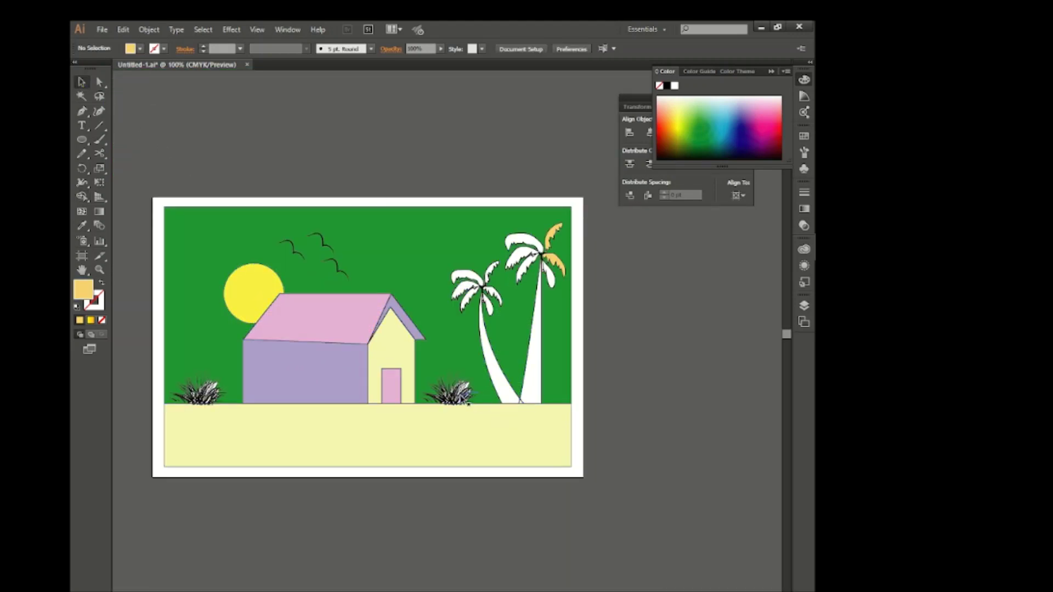
{"action": "left_click", "coordinate": [450, 390]}
Step: Alt-drag a copy of the grass clump off the artboard to the right and nudge it further
{"action": "left_click", "coordinate": [203, 390], "text": "shift"}
{"action": "mouse_move", "coordinate": [477, 390]}
{"action": "left_mouse_down"}
{"action": "mouse_move", "coordinate": [800, 391]}
{"action": "mouse_move", "coordinate": [784, 400]}
{"action": "left_mouse_up"}
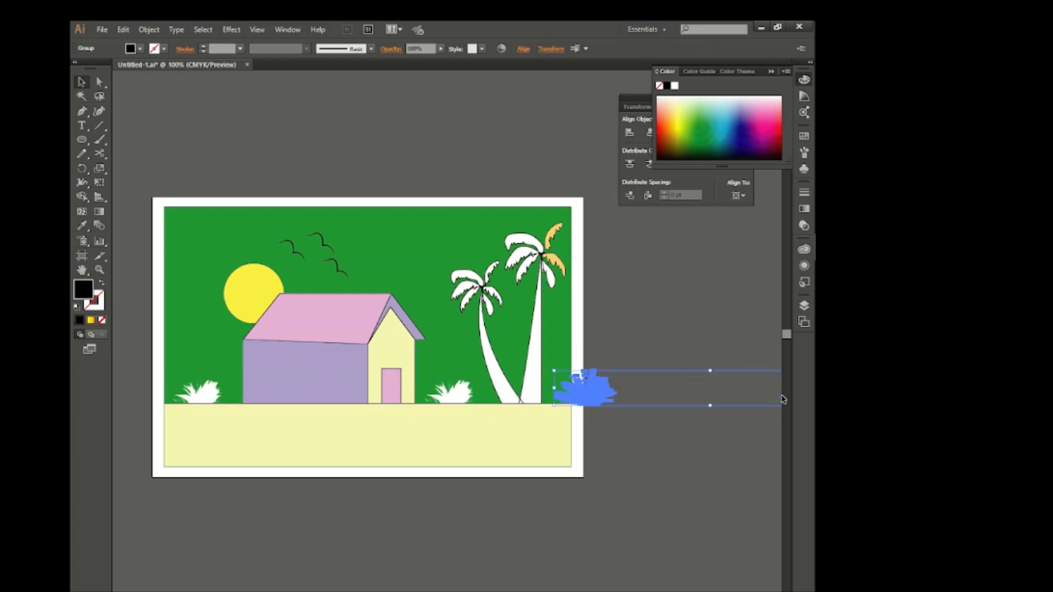
{"action": "key", "text": "Right"}
{"action": "key", "text": "Right"}
{"action": "key", "text": "Right"}
{"action": "key", "text": "Right"}
{"action": "key", "text": "Right"}
{"action": "key", "text": "Right"}
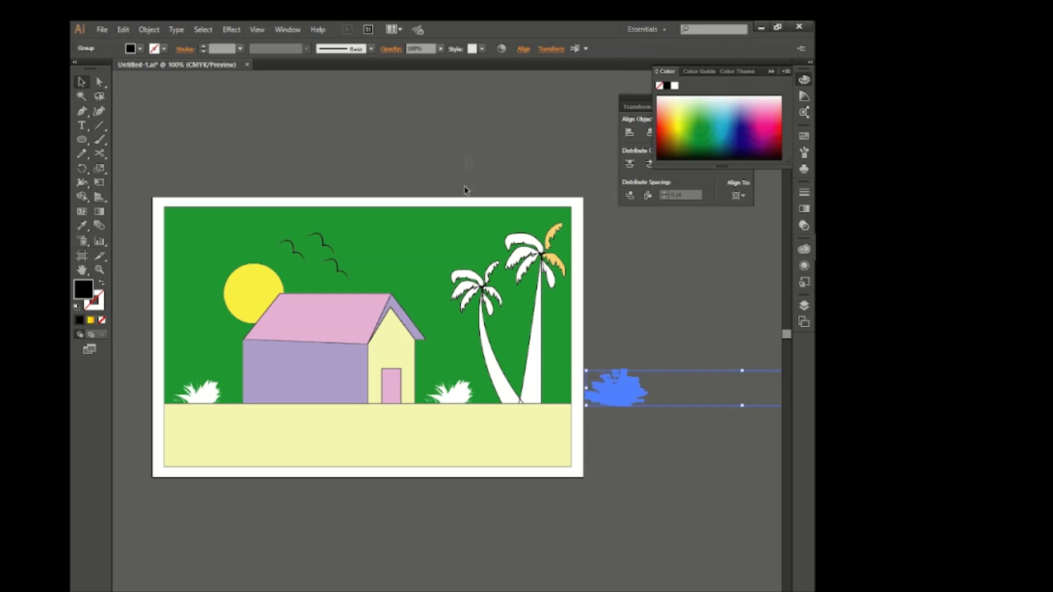
Step: Marquee-select all the scene artwork and switch to the Shape Builder tool (Shift+M)
{"action": "left_click_drag", "start_coordinate": [523, 421], "coordinate": [543, 425]}
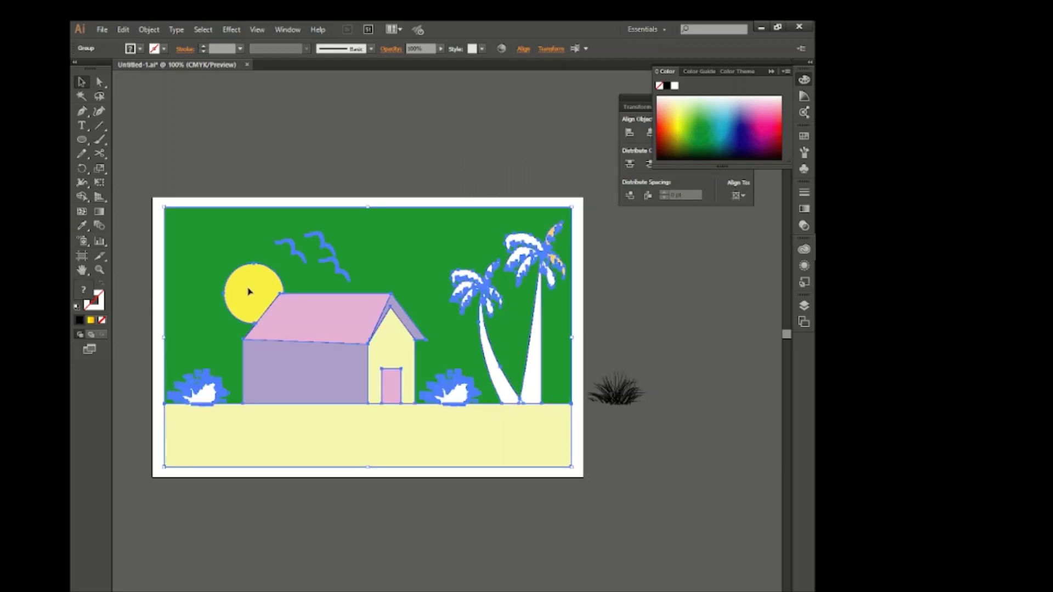
{"action": "left_click", "coordinate": [388, 203]}
{"action": "right_click", "coordinate": [411, 233]}
{"action": "left_click", "coordinate": [491, 177]}
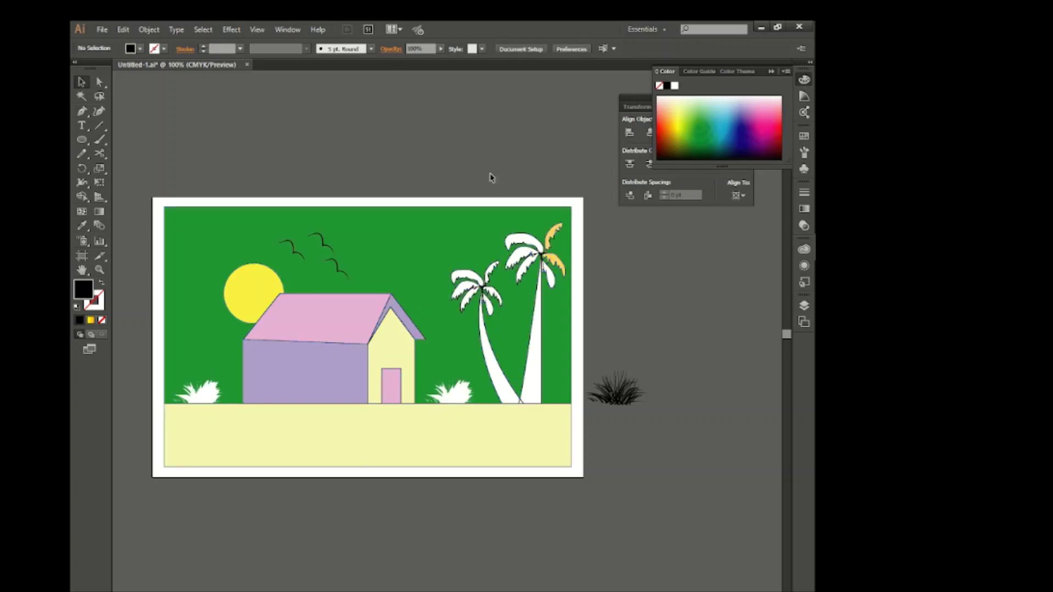
{"action": "left_click_drag", "start_coordinate": [536, 457], "coordinate": [536, 457]}
{"action": "key", "text": "shift+m"}
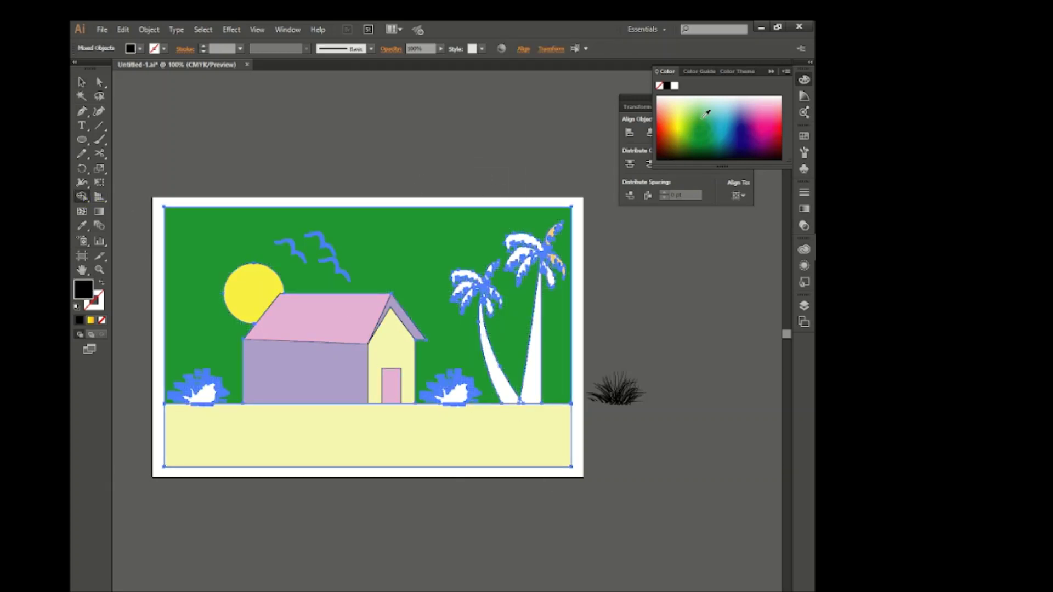
Step: Merge the right bush into the background and fill the right palm's four leaves and trunk pale yellow
{"action": "left_click_drag", "start_coordinate": [447, 351], "coordinate": [455, 391]}
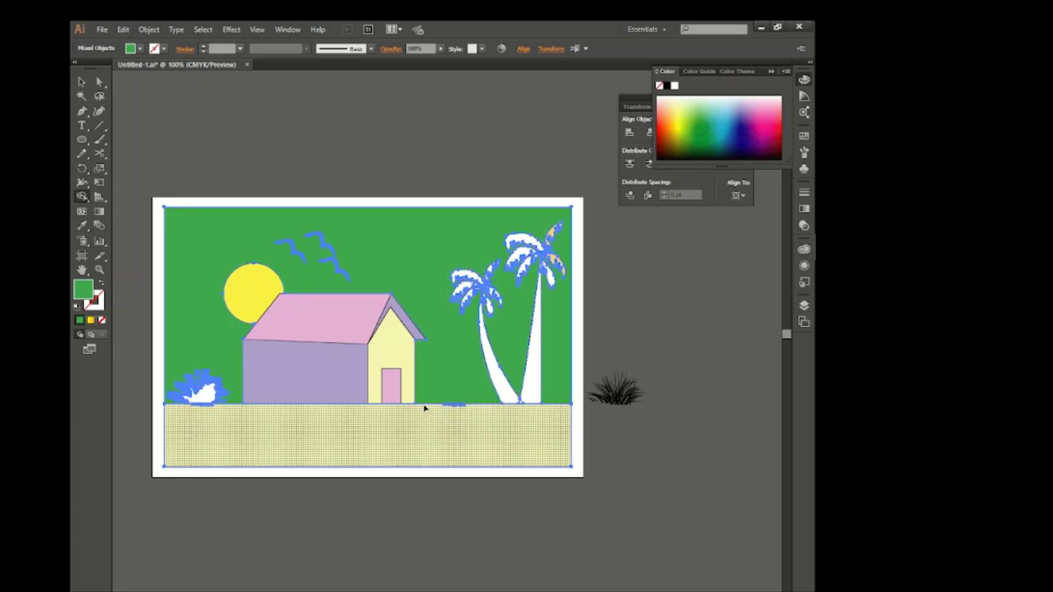
{"action": "scroll", "coordinate": [613, 371], "scroll_direction": "up", "scroll_amount": 1}
{"action": "scroll", "coordinate": [492, 225], "scroll_direction": "up", "scroll_amount": 1}
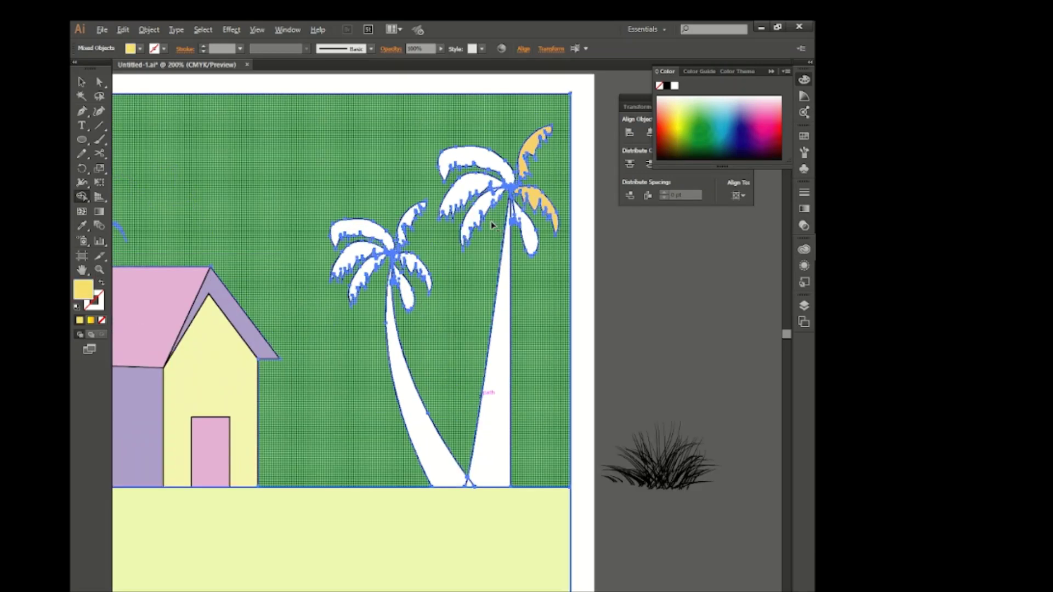
{"action": "left_click", "coordinate": [464, 168]}
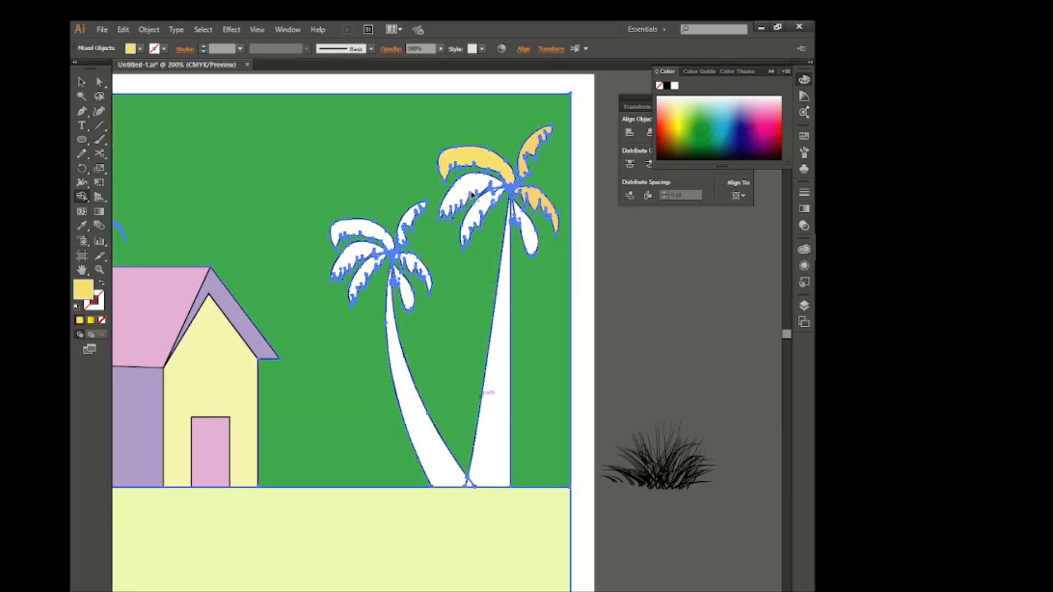
{"action": "left_click", "coordinate": [472, 193]}
{"action": "left_click", "coordinate": [480, 219]}
{"action": "left_click", "coordinate": [531, 237]}
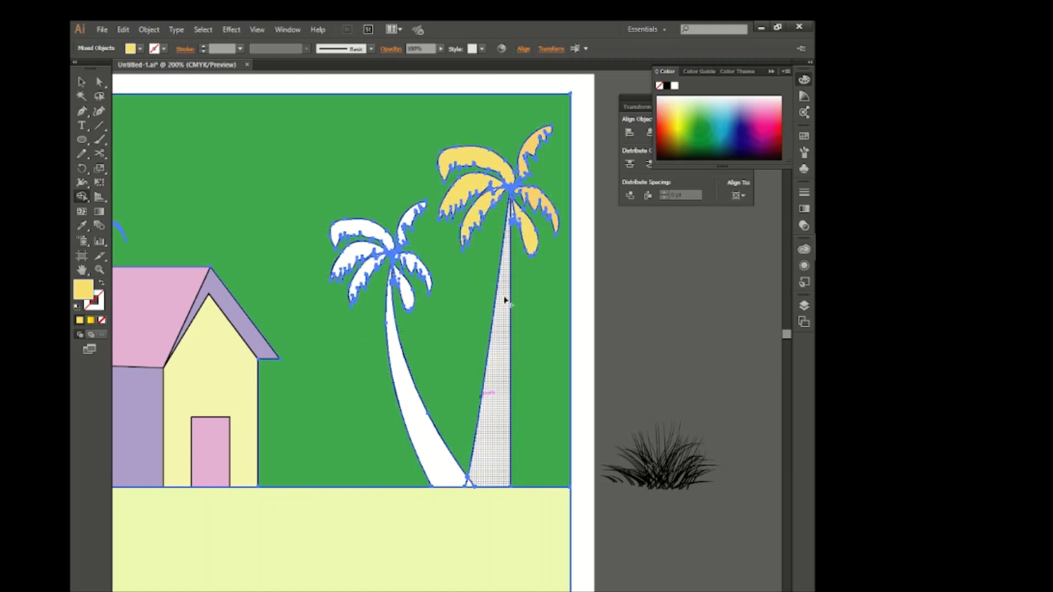
{"action": "left_click", "coordinate": [497, 340]}
Step: Fill the left palm's four leaves and trunk pale yellow
{"action": "left_click", "coordinate": [360, 231]}
{"action": "left_click", "coordinate": [413, 218]}
{"action": "left_click", "coordinate": [351, 264]}
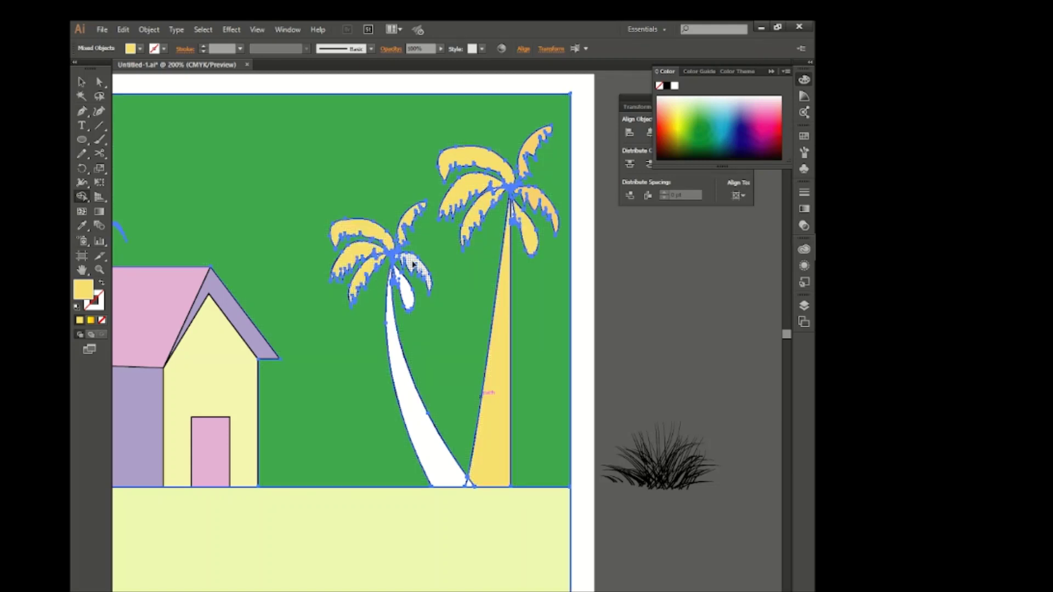
{"action": "left_click", "coordinate": [414, 265]}
{"action": "left_click", "coordinate": [397, 343]}
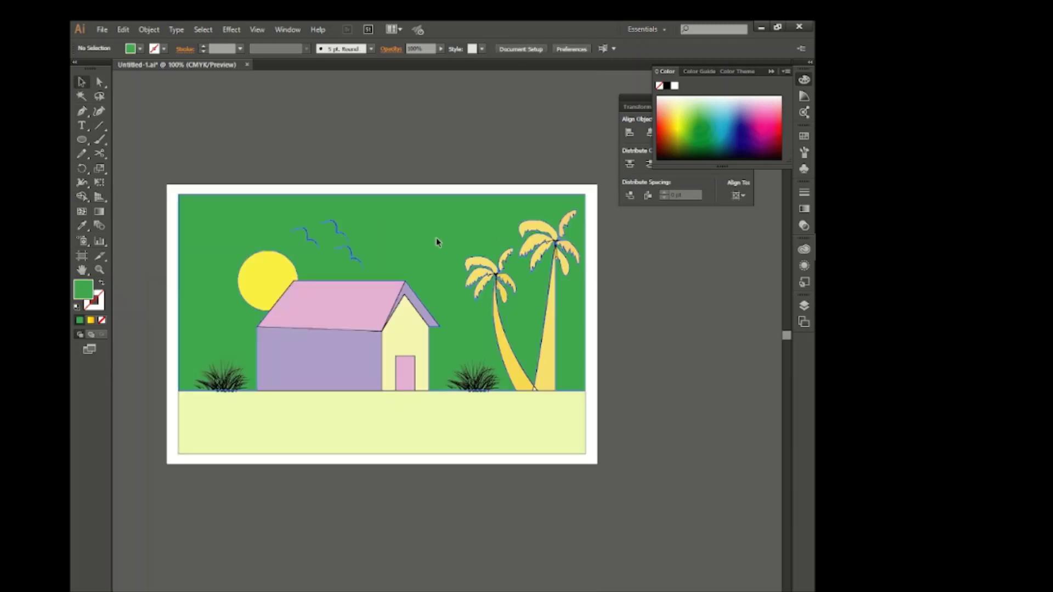
Step: Give the sky a vertical gradient, orange at the top fading to yellow near the ground
{"action": "left_click", "coordinate": [805, 209]}
{"action": "left_click", "coordinate": [711, 265]}
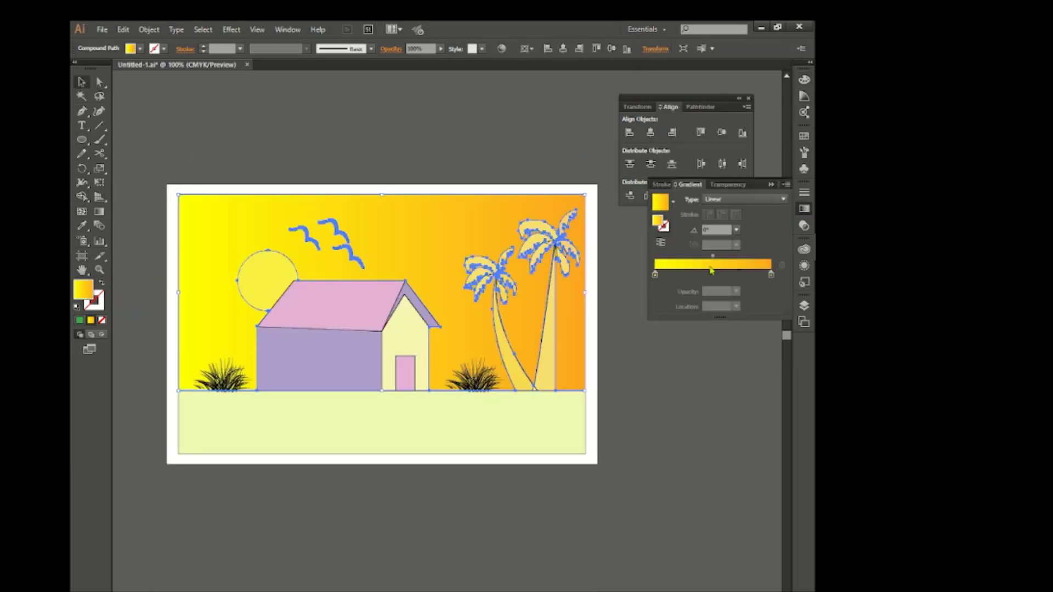
{"action": "left_click_drag", "start_coordinate": [381, 416], "coordinate": [380, 154]}
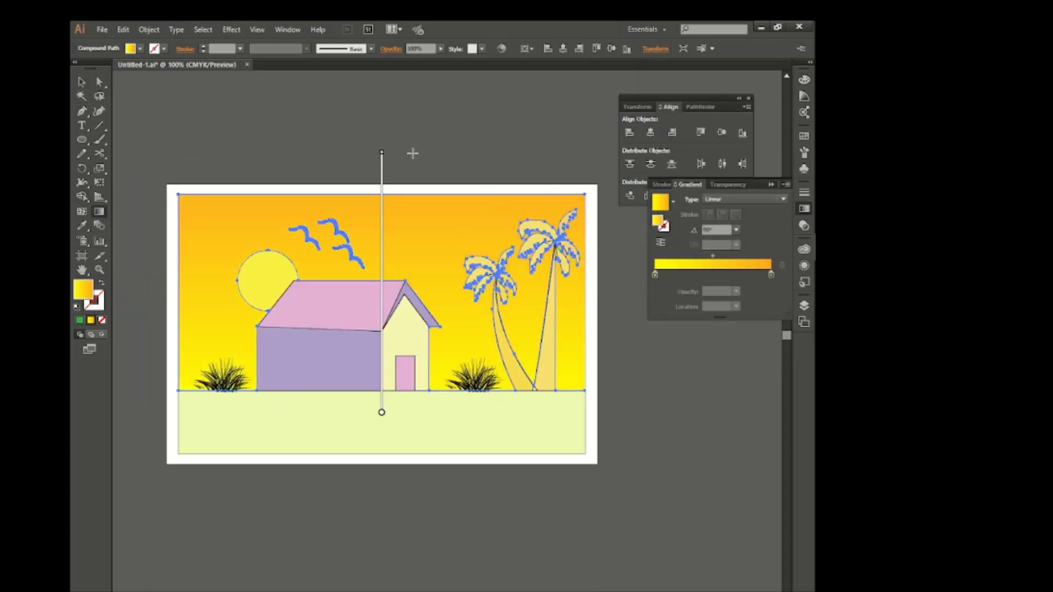
{"action": "left_click", "coordinate": [81, 82]}
{"action": "left_click", "coordinate": [278, 159]}
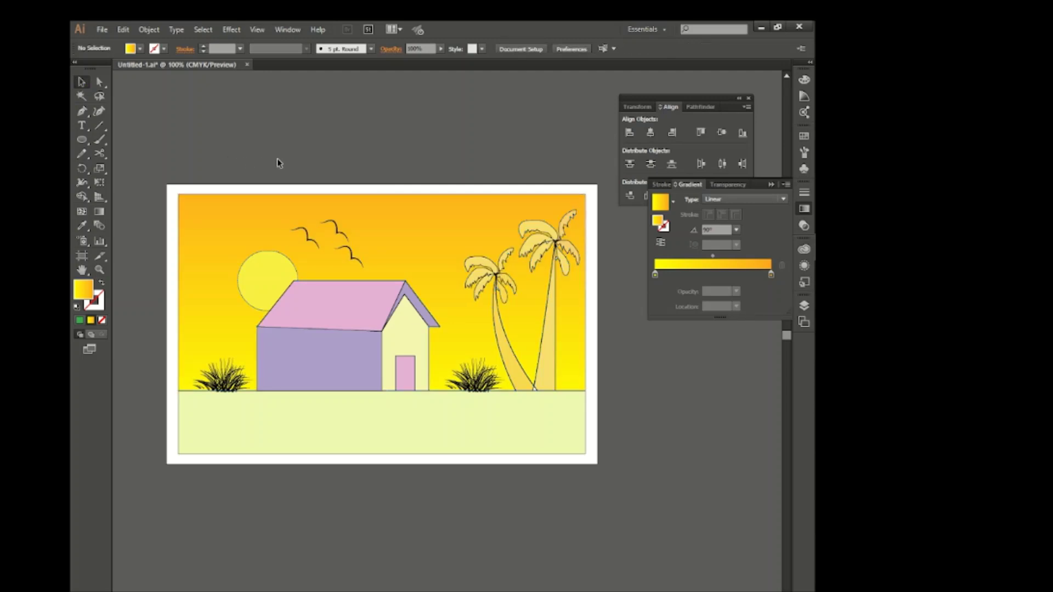
Step: Fill the sun white
{"action": "left_click", "coordinate": [290, 264]}
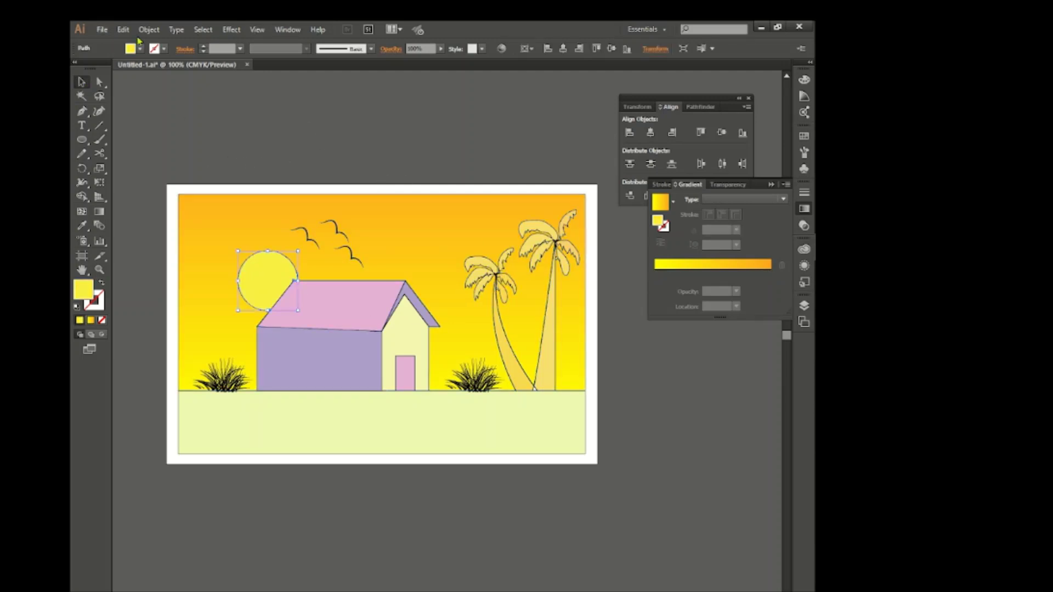
{"action": "left_click", "coordinate": [140, 48]}
{"action": "left_click", "coordinate": [94, 71]}
{"action": "left_click", "coordinate": [301, 165]}
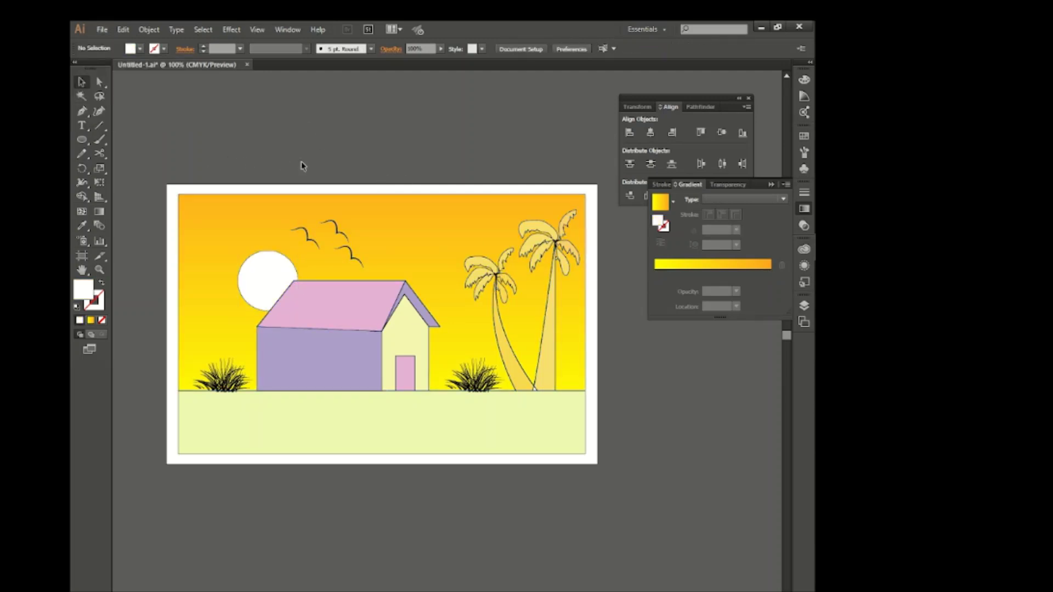
Step: Give a palm trunk a gradient with a brown start stop, running along the trunk's slant
{"action": "key", "text": "ctrl+plus"}
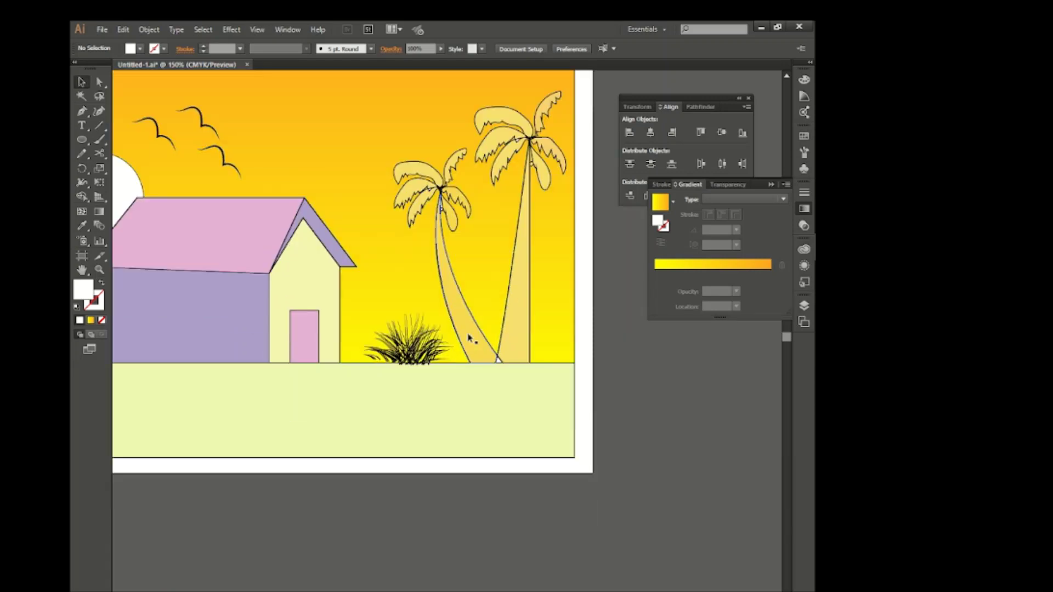
{"action": "scroll", "coordinate": [469, 337], "scroll_direction": "right", "scroll_amount": 2}
{"action": "scroll", "coordinate": [461, 335], "scroll_direction": "right", "scroll_amount": 1}
{"action": "scroll", "coordinate": [449, 334], "scroll_direction": "right", "scroll_amount": 2}
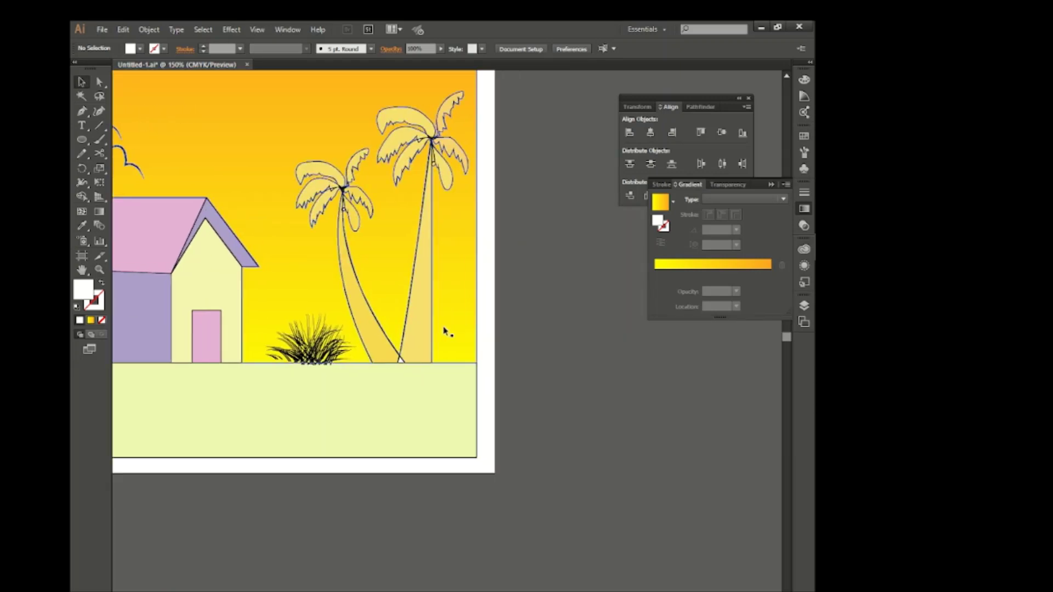
{"action": "left_click", "coordinate": [423, 332]}
{"action": "left_click", "coordinate": [712, 263]}
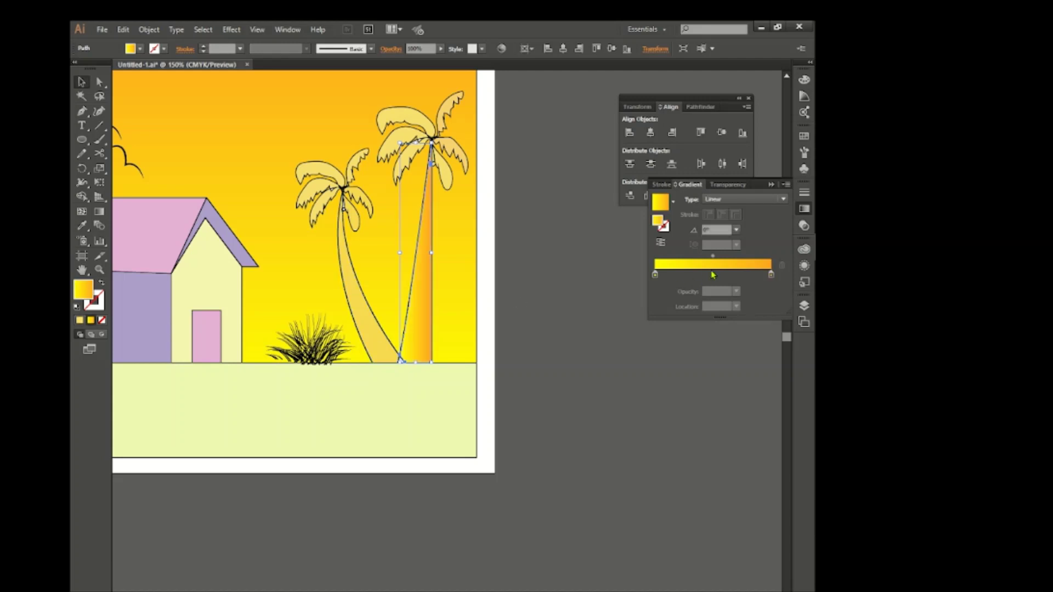
{"action": "double_click", "coordinate": [655, 274]}
{"action": "left_click", "coordinate": [664, 329]}
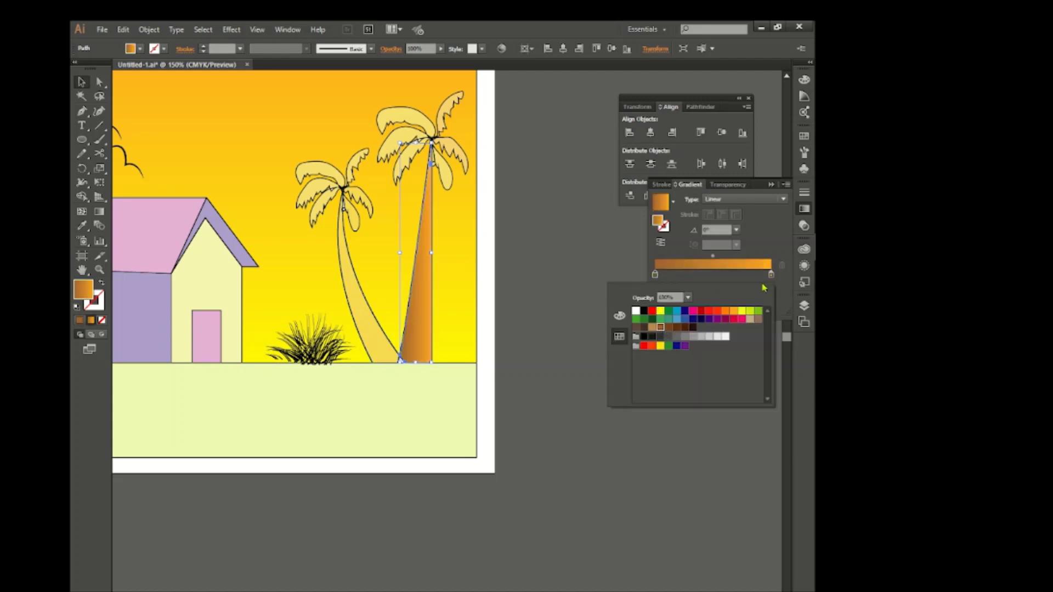
{"action": "left_click_drag", "start_coordinate": [315, 215], "coordinate": [419, 446]}
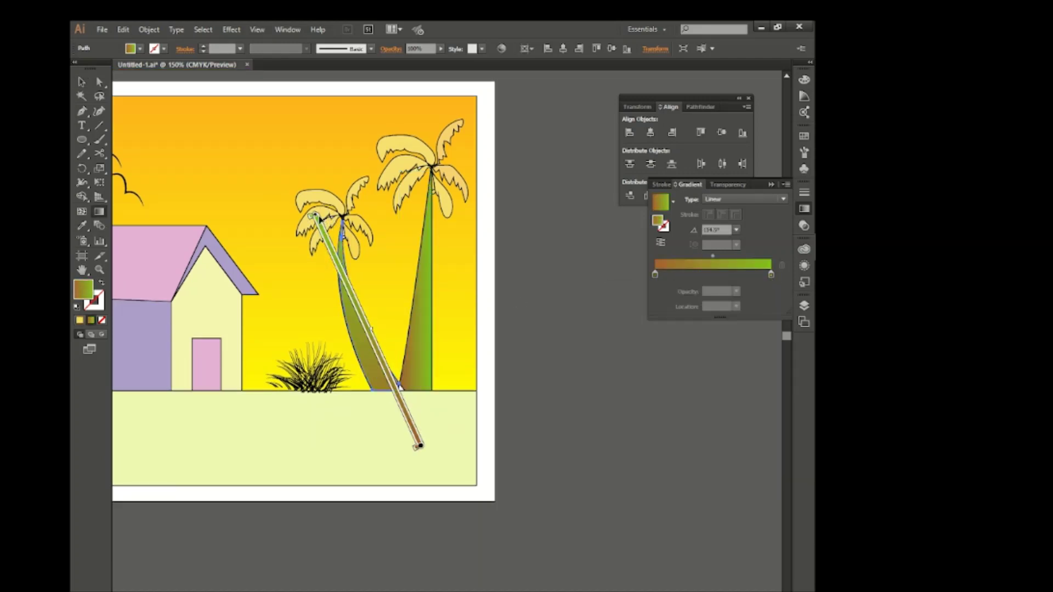
{"action": "key", "text": "v"}
{"action": "left_click", "coordinate": [543, 320]}
Step: Apply the brown-green gradient to the leaves of both palm trees
{"action": "scroll", "coordinate": [434, 356], "scroll_direction": "up", "scroll_amount": 2}
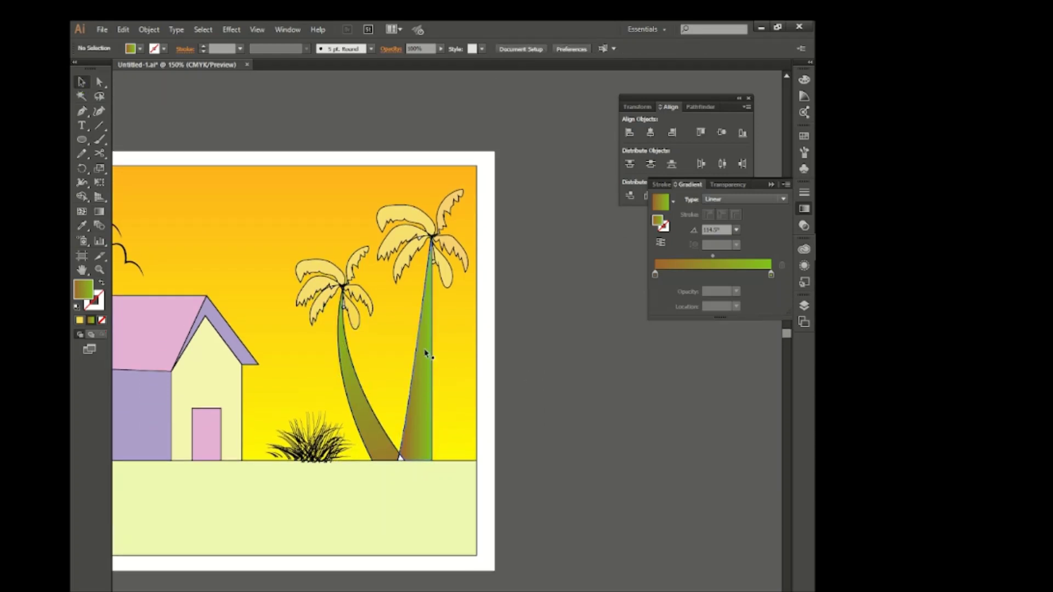
{"action": "left_click", "coordinate": [412, 237]}
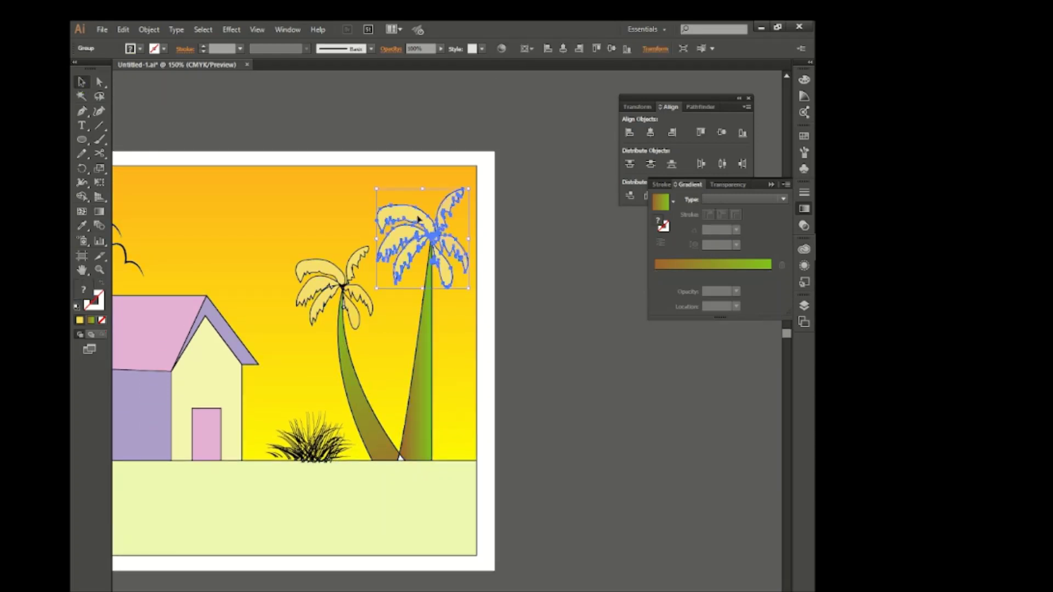
{"action": "left_click", "coordinate": [704, 272]}
{"action": "left_click", "coordinate": [614, 328]}
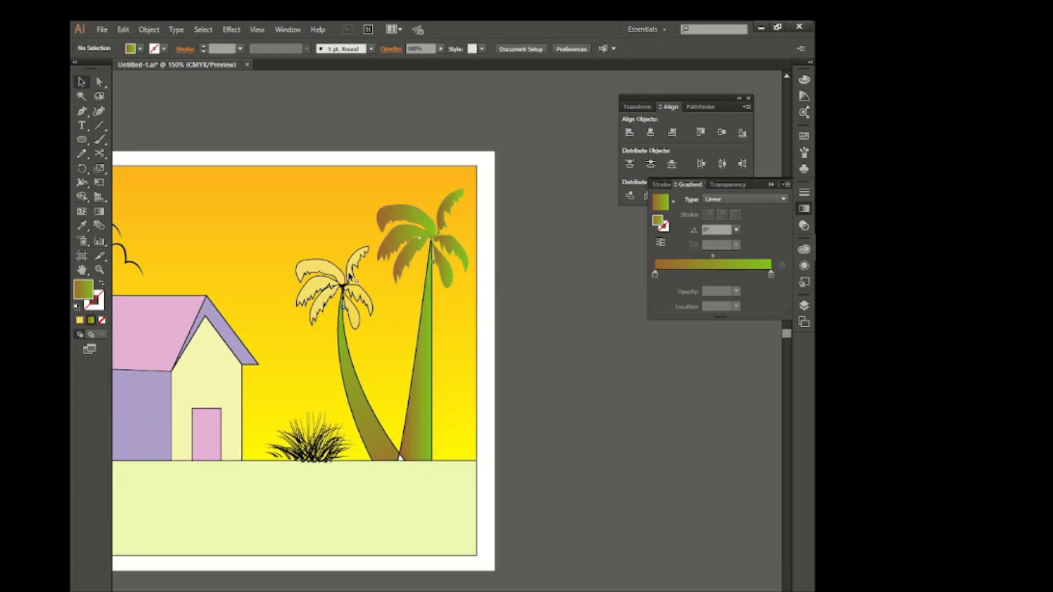
{"action": "left_click", "coordinate": [332, 285]}
{"action": "left_click", "coordinate": [704, 272]}
{"action": "left_click", "coordinate": [623, 391]}
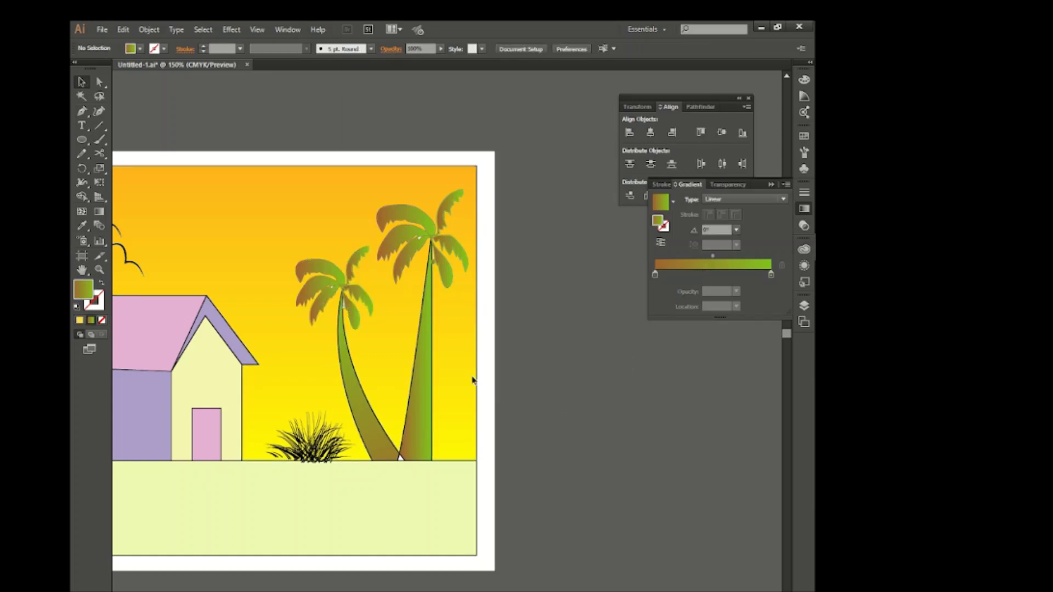
Step: Make the left trunk's gradient match the right trunk, then zoom back out to the whole scene
{"action": "left_click", "coordinate": [433, 369]}
{"action": "left_click", "coordinate": [432, 489]}
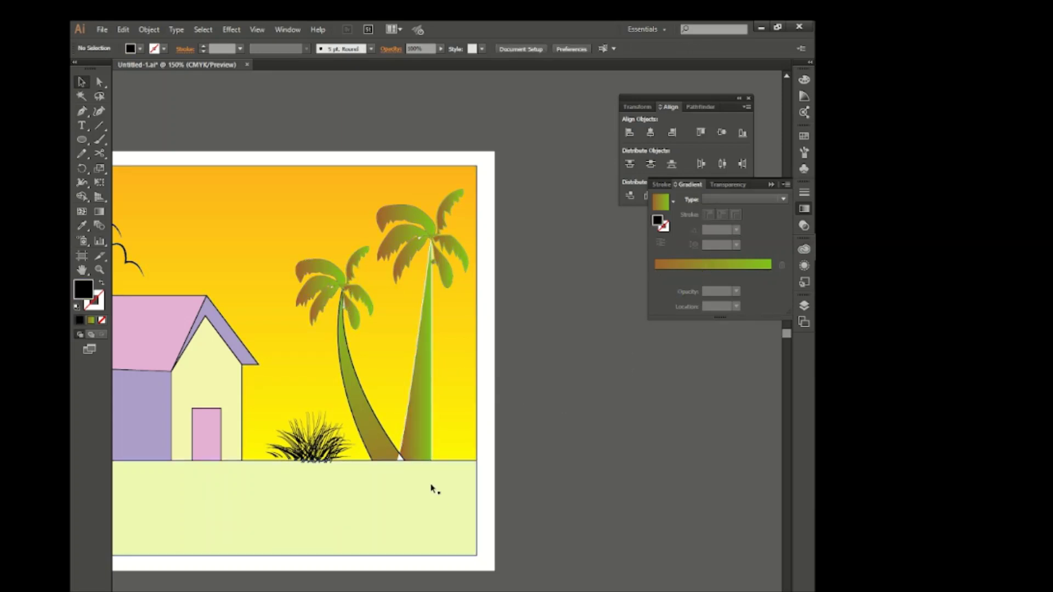
{"action": "left_click", "coordinate": [363, 417]}
{"action": "left_click", "coordinate": [537, 369]}
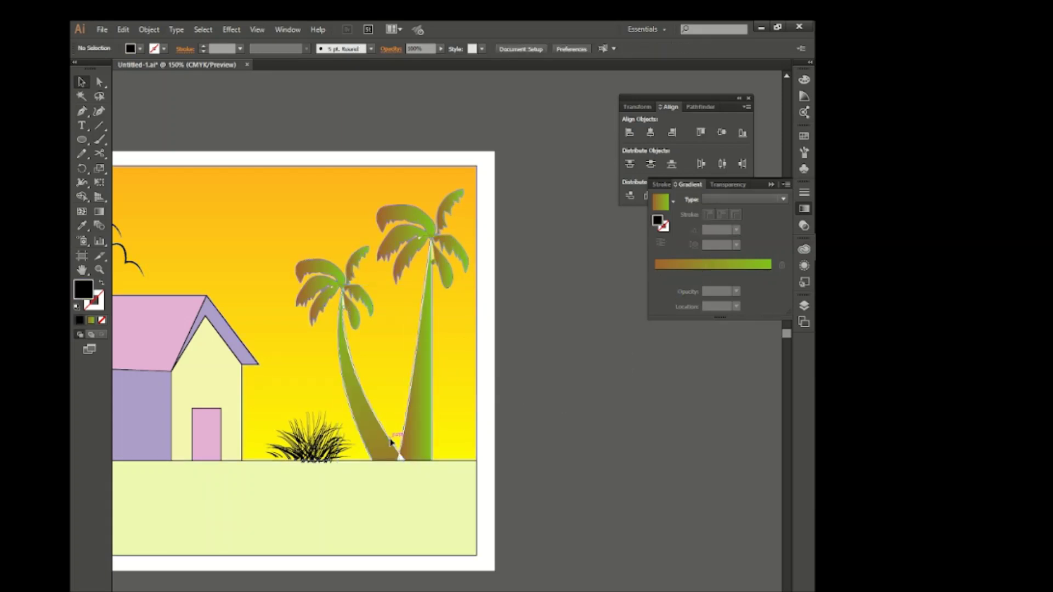
{"action": "left_click", "coordinate": [415, 245]}
{"action": "left_click", "coordinate": [580, 318]}
{"action": "key", "text": "ctrl+minus"}
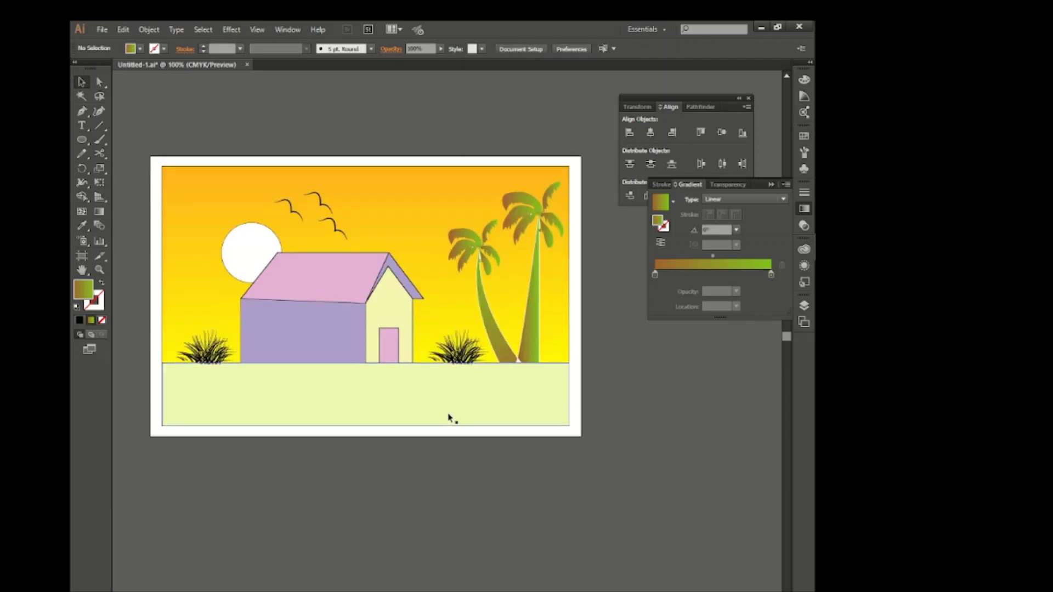
{"action": "scroll", "coordinate": [415, 407], "scroll_direction": "down", "scroll_amount": 1}
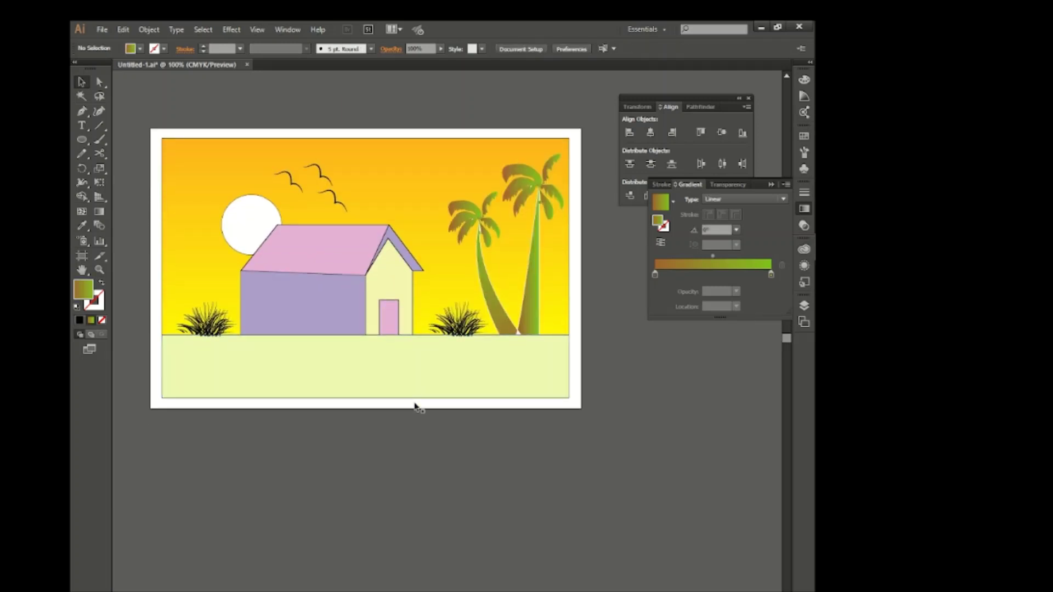
Step: Apply the gradient to the water strip and run it vertically
{"action": "left_click", "coordinate": [381, 359]}
{"action": "key", "text": "period"}
{"action": "key", "text": "g"}
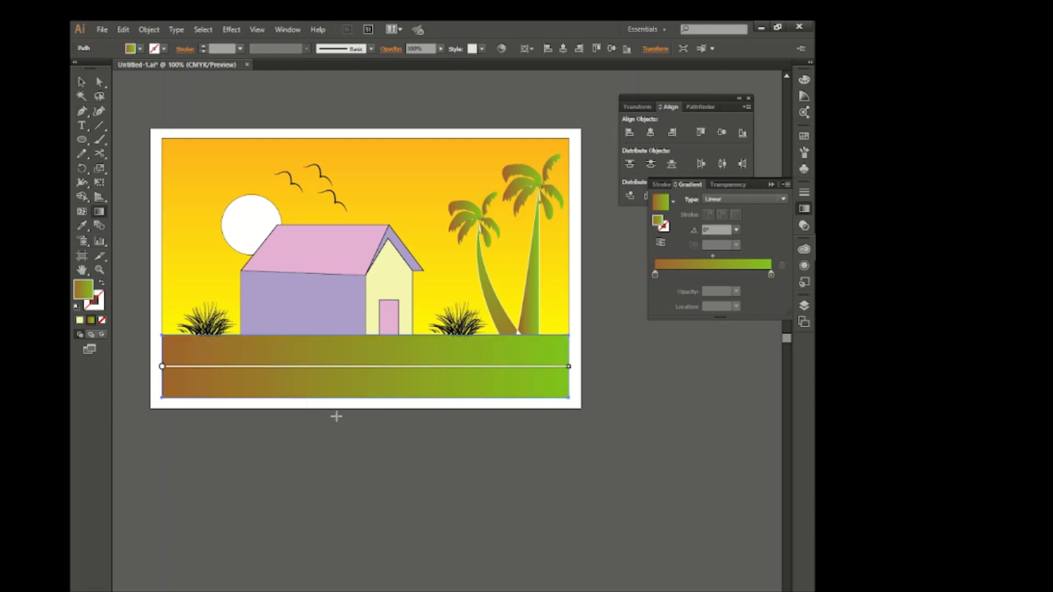
{"action": "left_click_drag", "start_coordinate": [363, 415], "coordinate": [365, 283]}
{"action": "left_click", "coordinate": [80, 81]}
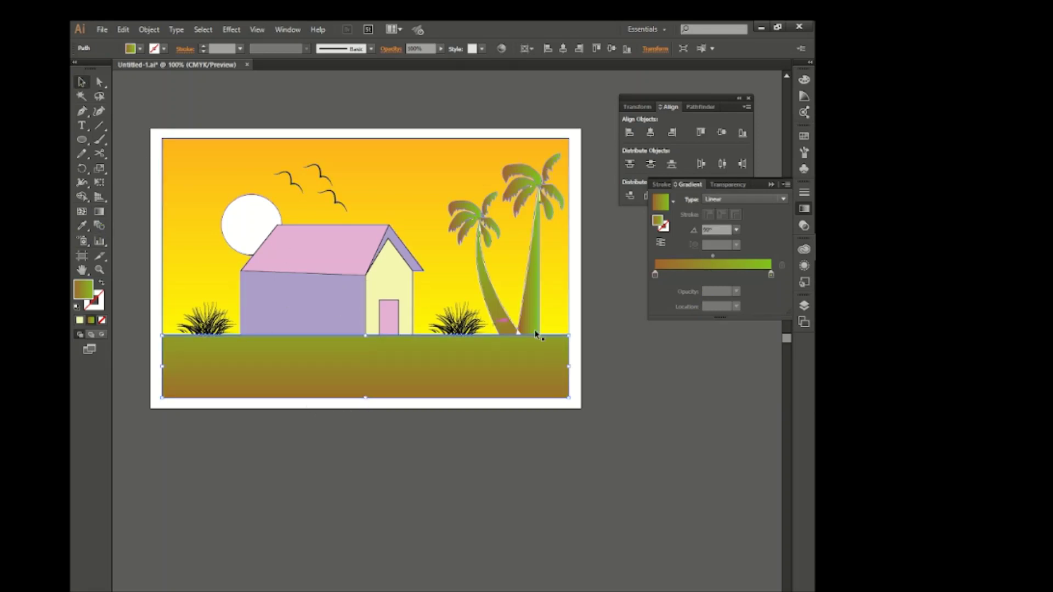
Step: Set the gradient's end stop to light blue and shift the midpoint toward the blue end
{"action": "left_click", "coordinate": [772, 275]}
{"action": "double_click", "coordinate": [772, 275]}
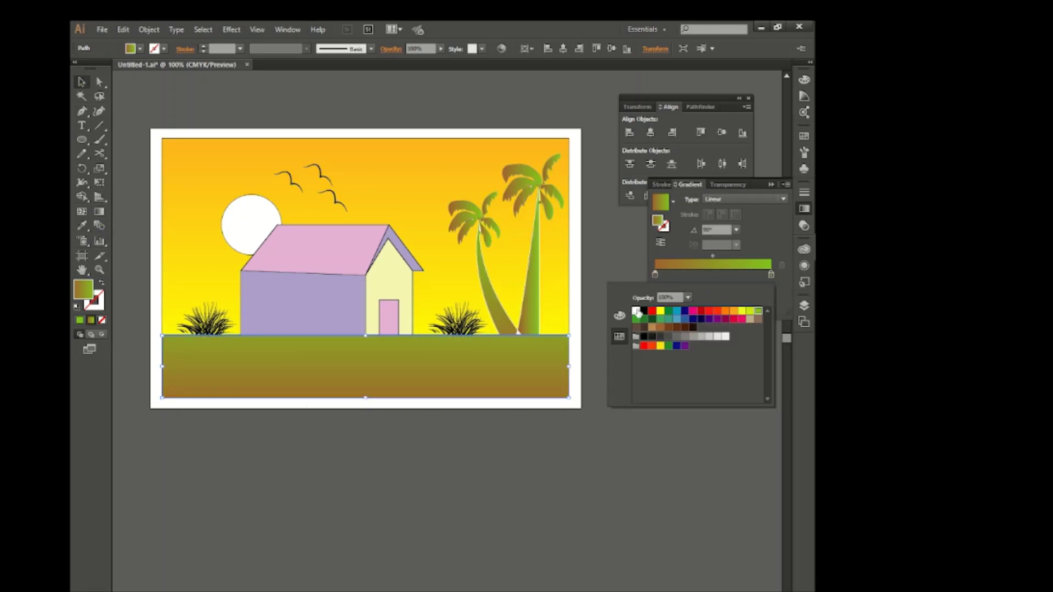
{"action": "left_click", "coordinate": [660, 327]}
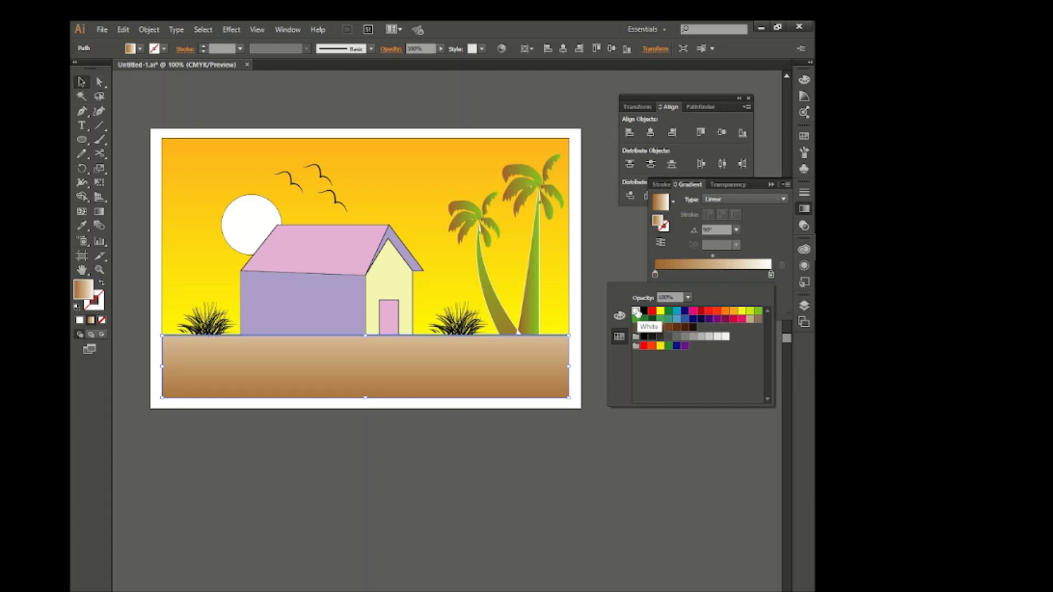
{"action": "left_click", "coordinate": [677, 320]}
{"action": "left_click", "coordinate": [711, 261]}
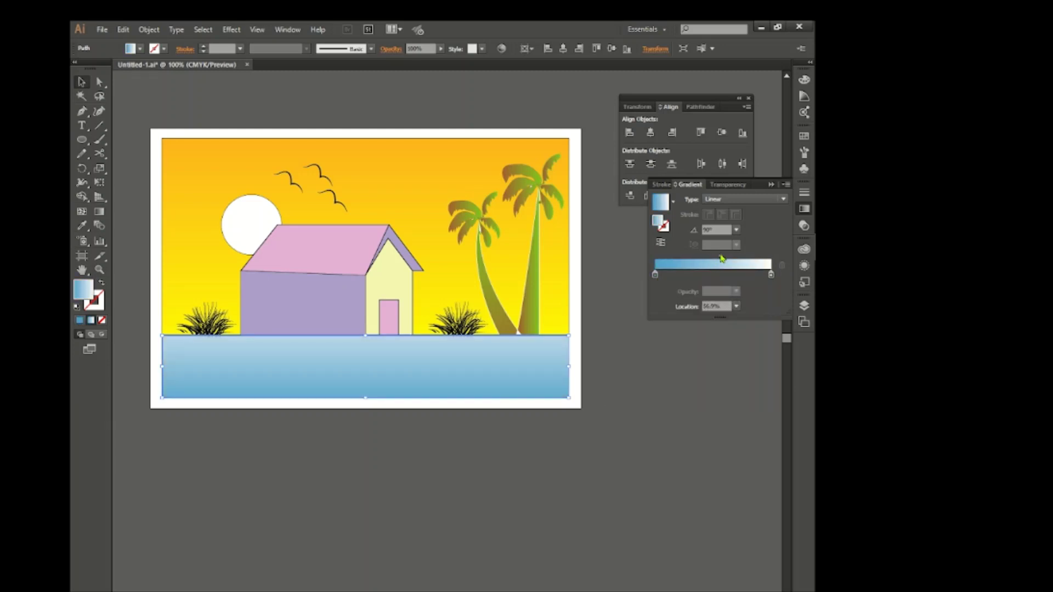
{"action": "left_click_drag", "start_coordinate": [722, 259], "coordinate": [692, 262]}
{"action": "left_click", "coordinate": [668, 385]}
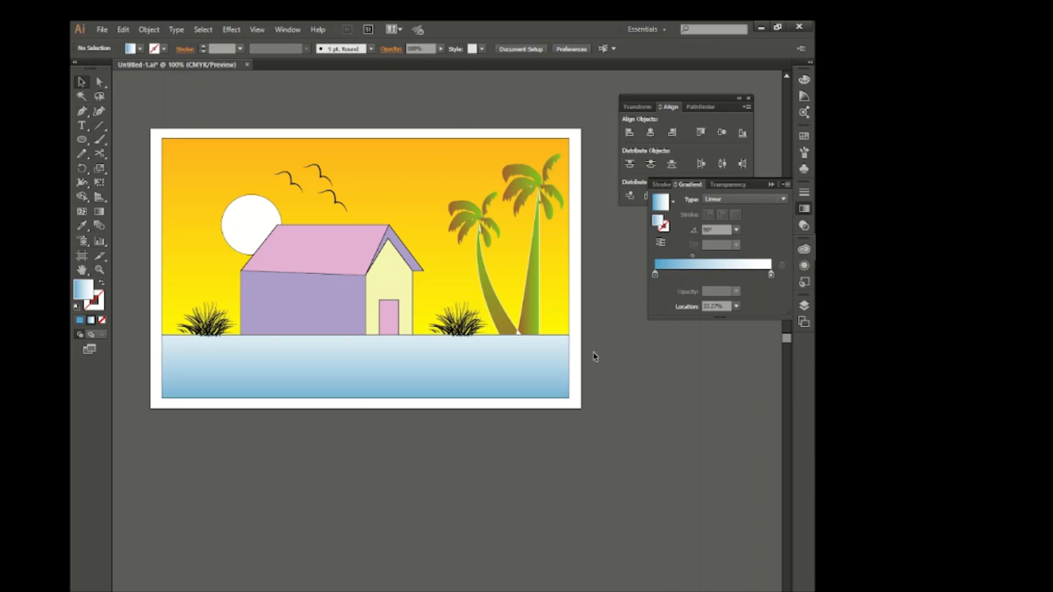
Step: Draw a short black no-fill line, taper it with a width profile, and expand its appearance
{"action": "left_click", "coordinate": [198, 431]}
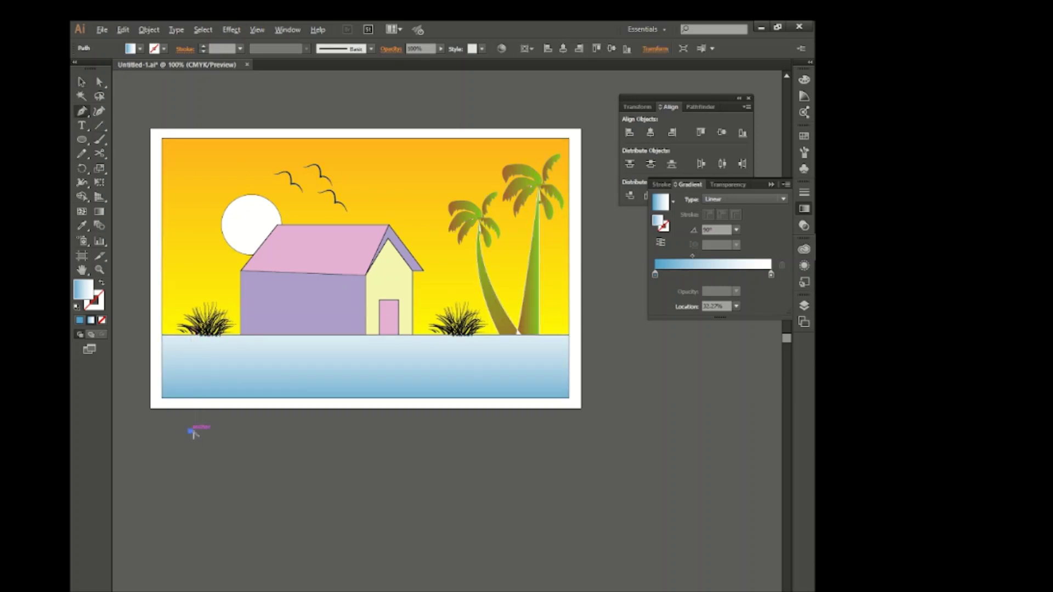
{"action": "key", "text": "v"}
{"action": "left_click", "coordinate": [154, 49]}
{"action": "left_click", "coordinate": [102, 66]}
{"action": "left_click", "coordinate": [79, 66]}
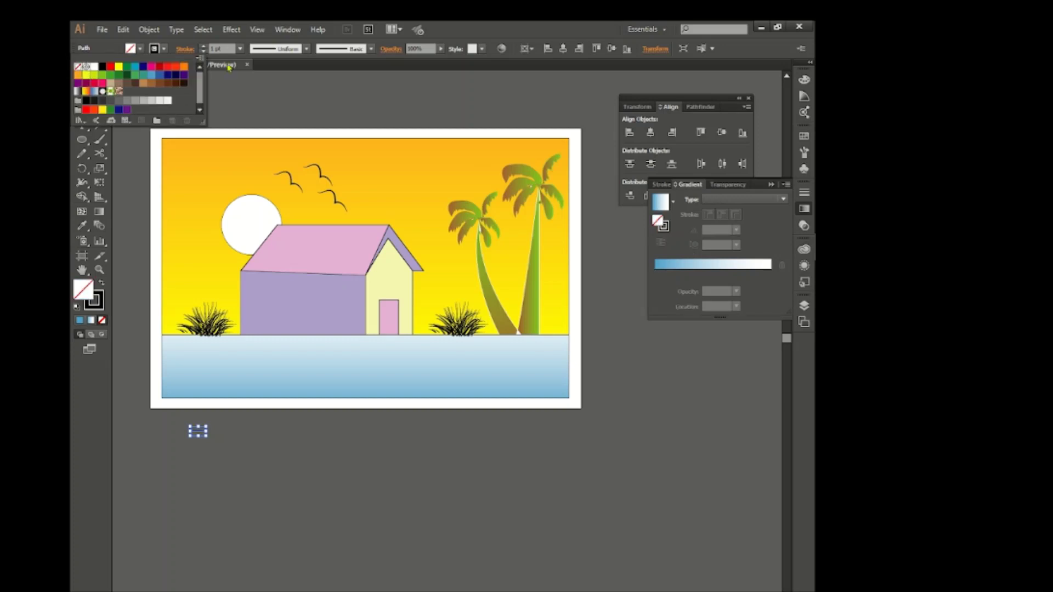
{"action": "left_click", "coordinate": [306, 49]}
{"action": "left_click", "coordinate": [274, 82]}
{"action": "left_click", "coordinate": [149, 30]}
{"action": "left_click", "coordinate": [188, 166]}
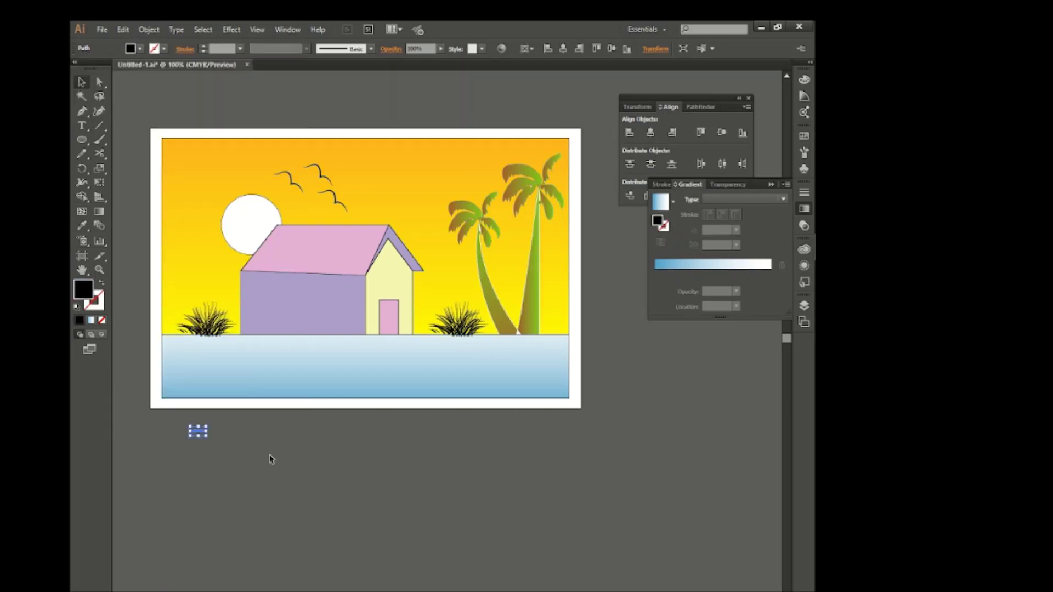
{"action": "left_click", "coordinate": [217, 445]}
Step: Duplicate the dash into a row, then copy it into four offset rows
{"action": "scroll", "coordinate": [199, 436], "scroll_direction": "up", "scroll_amount": 1}
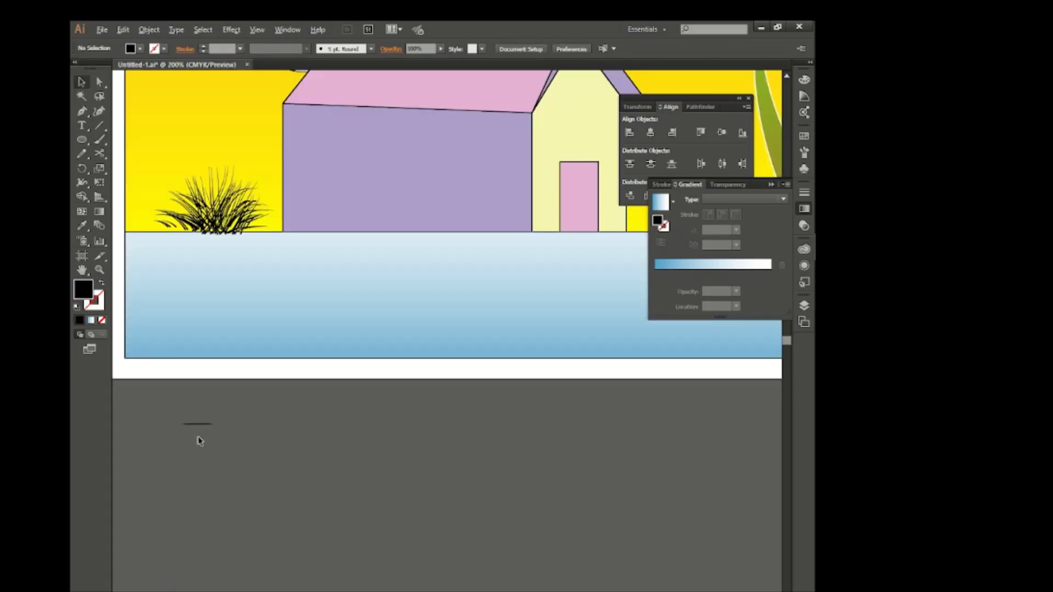
{"action": "scroll", "coordinate": [291, 457], "scroll_direction": "down", "scroll_amount": 1}
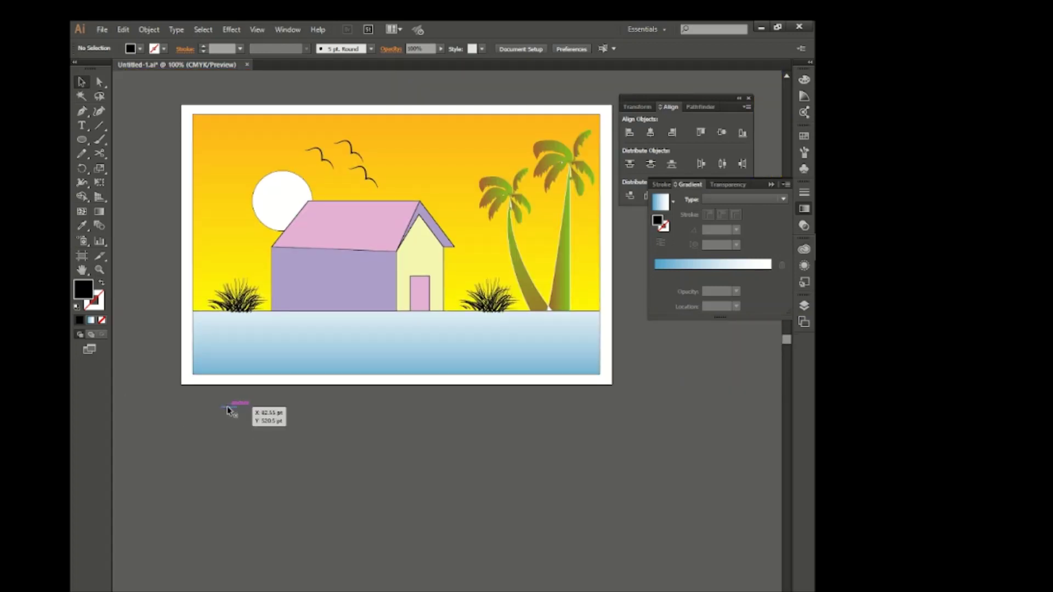
{"action": "left_click_drag", "start_coordinate": [228, 408], "coordinate": [262, 409]}
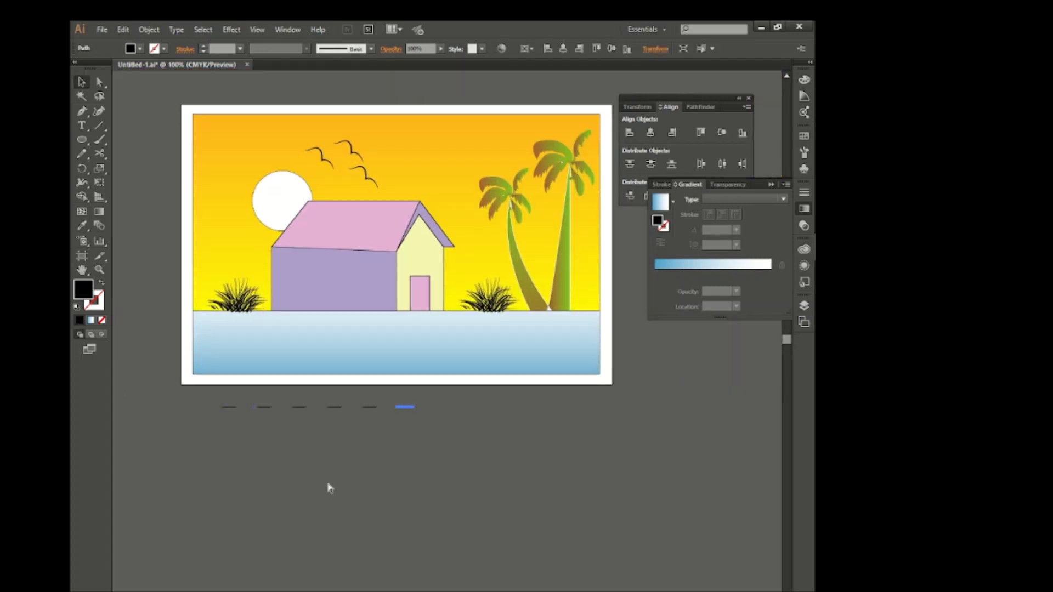
{"action": "left_click_drag", "start_coordinate": [593, 462], "coordinate": [593, 461]}
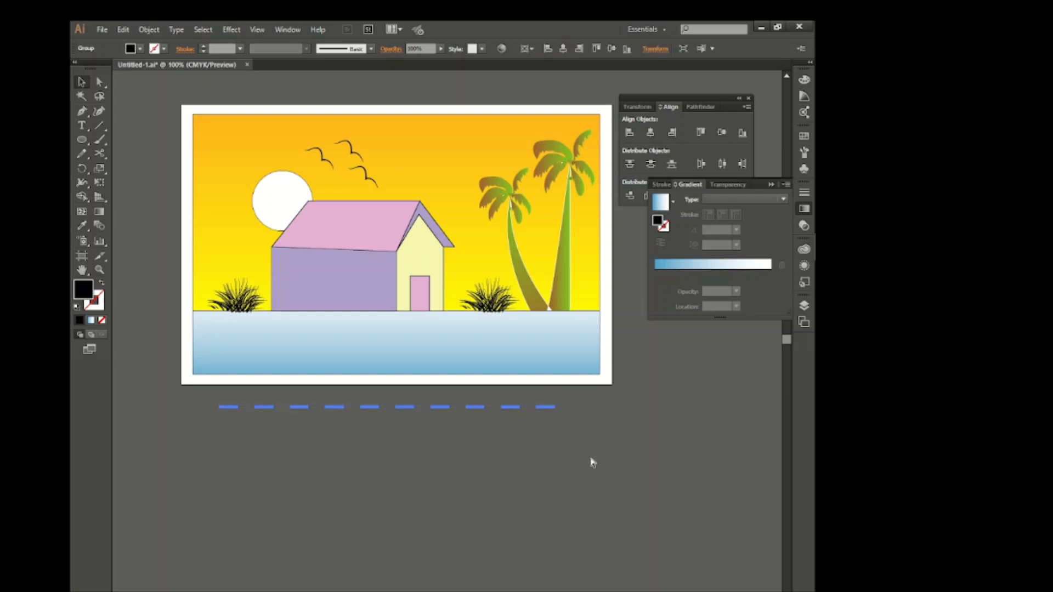
{"action": "left_click", "coordinate": [409, 451]}
{"action": "scroll", "coordinate": [408, 447], "scroll_direction": "up", "scroll_amount": 1}
{"action": "mouse_move", "coordinate": [441, 396]}
{"action": "left_mouse_down"}
{"action": "mouse_move", "coordinate": [422, 416]}
{"action": "mouse_move", "coordinate": [476, 450]}
{"action": "left_mouse_up"}
{"action": "left_click", "coordinate": [493, 440]}
{"action": "left_click_drag", "start_coordinate": [228, 384], "coordinate": [661, 482]}
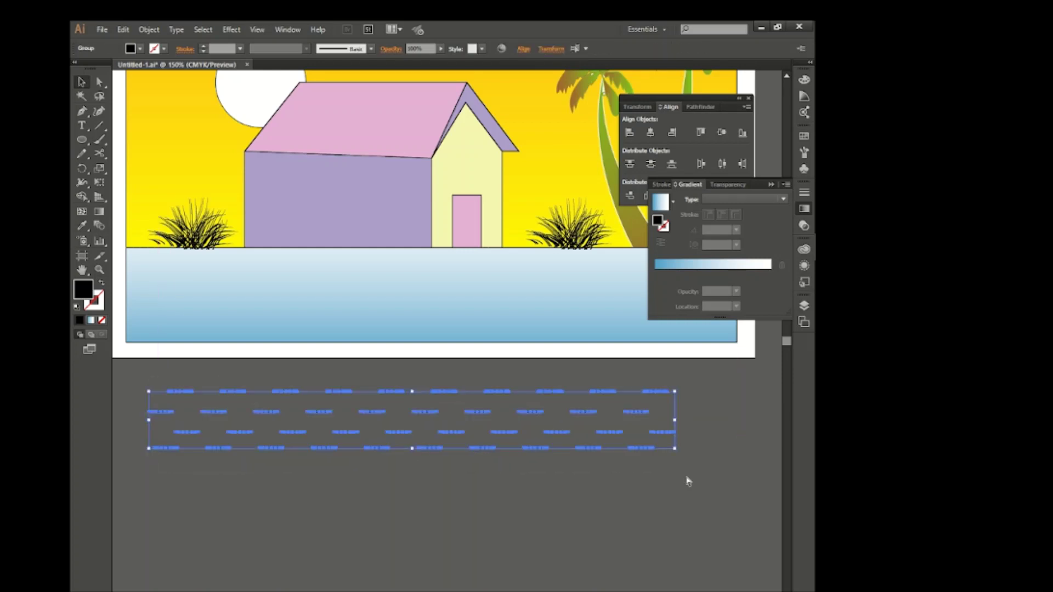
Step: Group the dash rows, fill them white, squash them vertically and move them into the water
{"action": "key", "text": "ctrl+g"}
{"action": "left_click", "coordinate": [140, 48]}
{"action": "left_click", "coordinate": [93, 68]}
{"action": "left_click_drag", "start_coordinate": [412, 391], "coordinate": [416, 410]}
{"action": "key", "text": "ctrl+minus"}
{"action": "left_click_drag", "start_coordinate": [486, 442], "coordinate": [482, 360]}
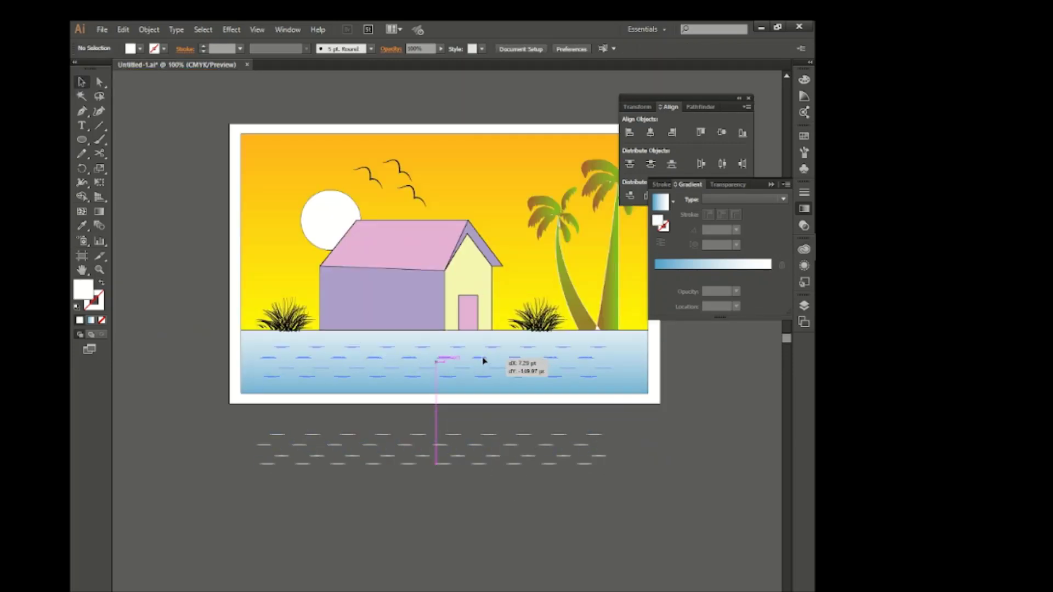
{"action": "left_click", "coordinate": [506, 496]}
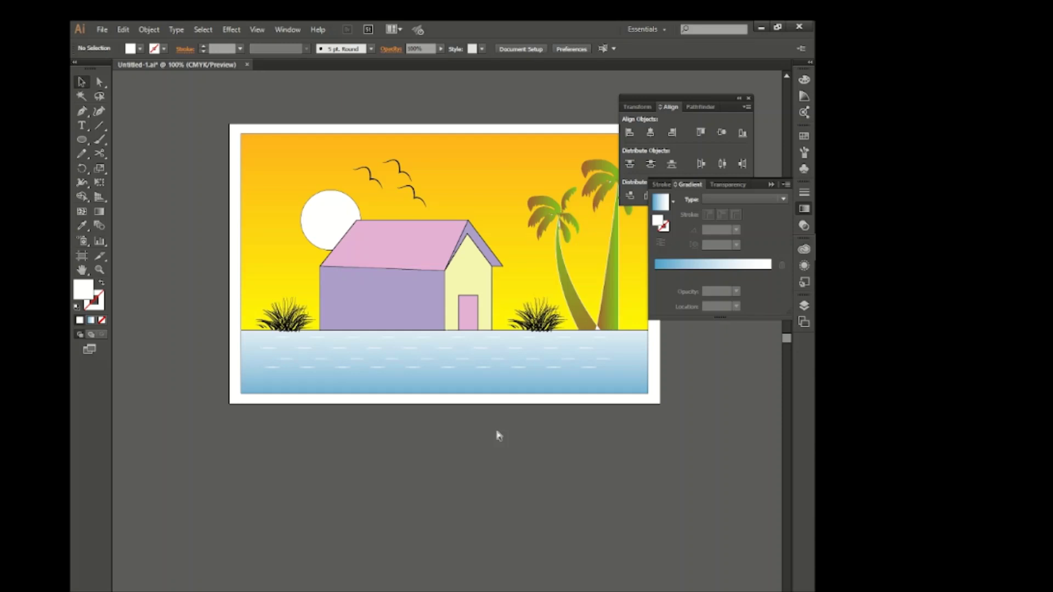
{"action": "scroll", "coordinate": [478, 368], "scroll_direction": "up", "scroll_amount": 1}
Step: Apply a gradient to the roof, angled diagonally across it
{"action": "scroll", "coordinate": [461, 395], "scroll_direction": "down", "scroll_amount": 1}
{"action": "scroll", "coordinate": [457, 403], "scroll_direction": "left", "scroll_amount": 1}
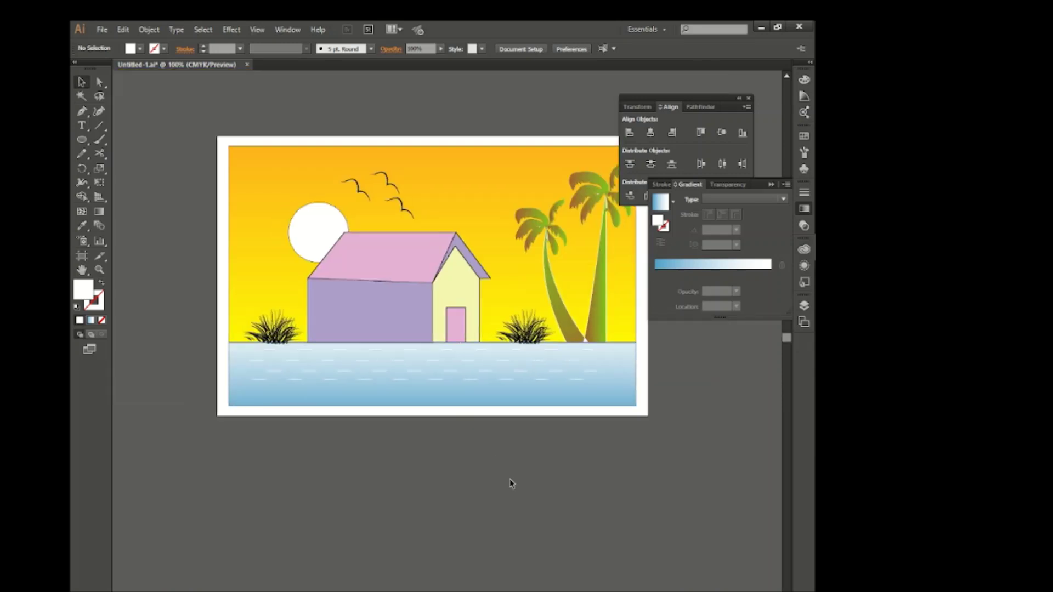
{"action": "scroll", "coordinate": [511, 484], "scroll_direction": "right", "scroll_amount": 2}
{"action": "left_click", "coordinate": [329, 255]}
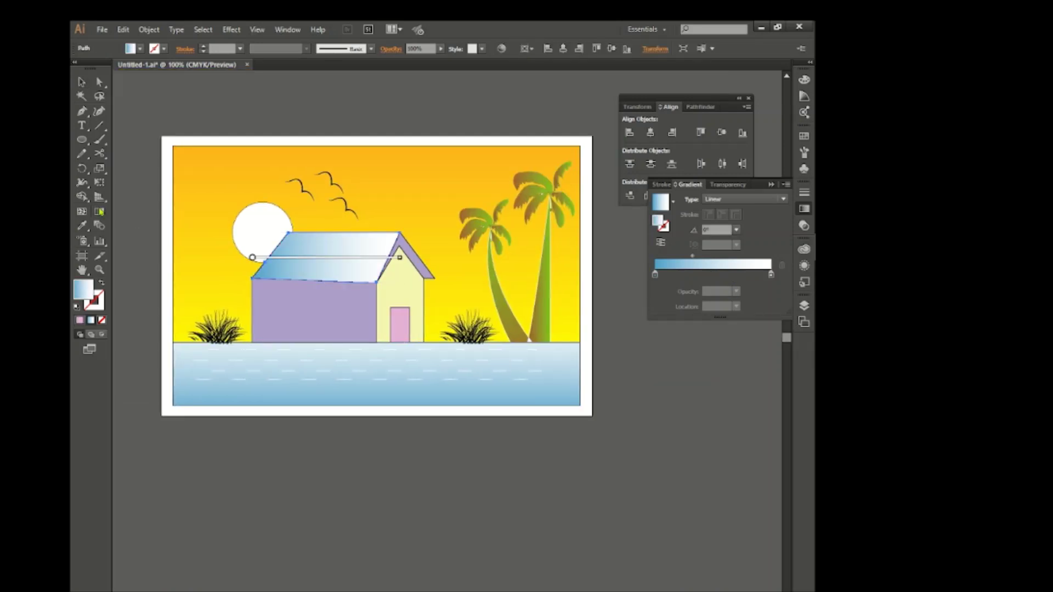
{"action": "left_click_drag", "start_coordinate": [292, 296], "coordinate": [372, 207]}
{"action": "left_click_drag", "start_coordinate": [285, 312], "coordinate": [385, 197]}
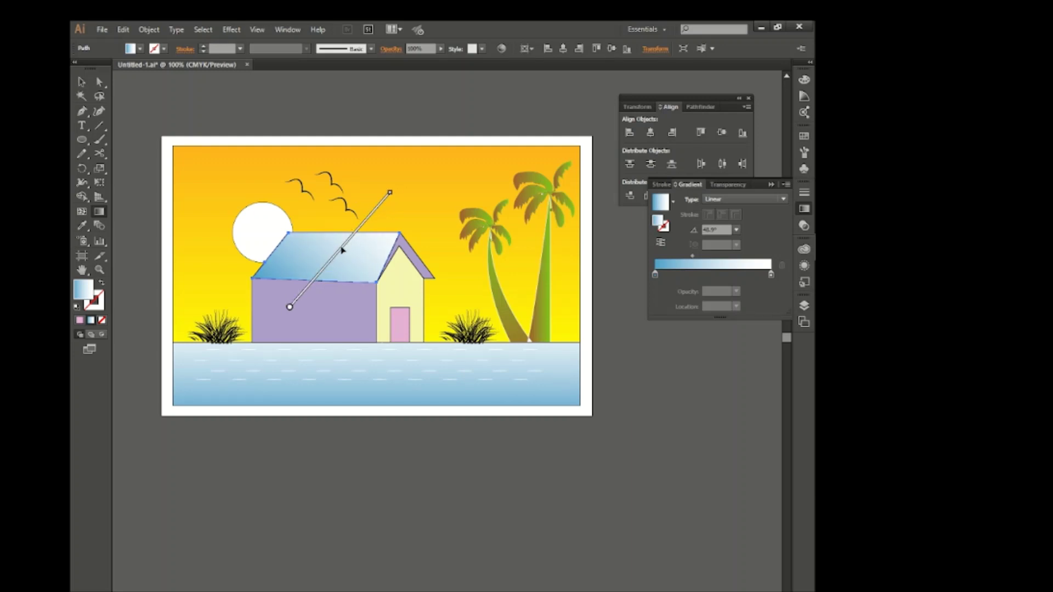
{"action": "key", "text": "v"}
Step: Set the roof gradient stops to brown and light grey, then apply it to the gable trim
{"action": "double_click", "coordinate": [655, 275]}
{"action": "left_click", "coordinate": [652, 328]}
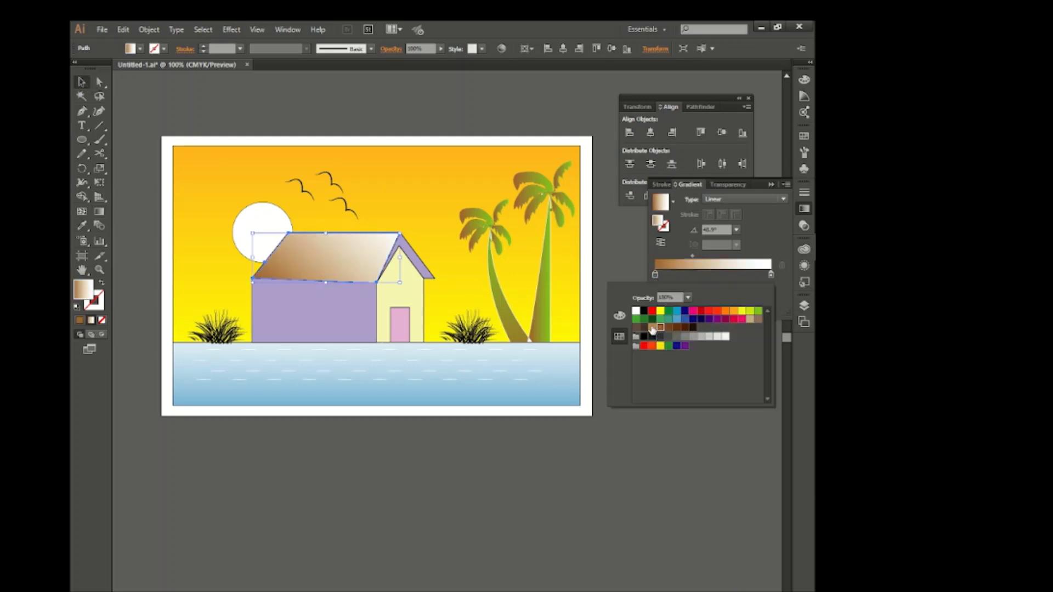
{"action": "key", "text": "Return"}
{"action": "double_click", "coordinate": [655, 274]}
{"action": "left_click", "coordinate": [645, 311]}
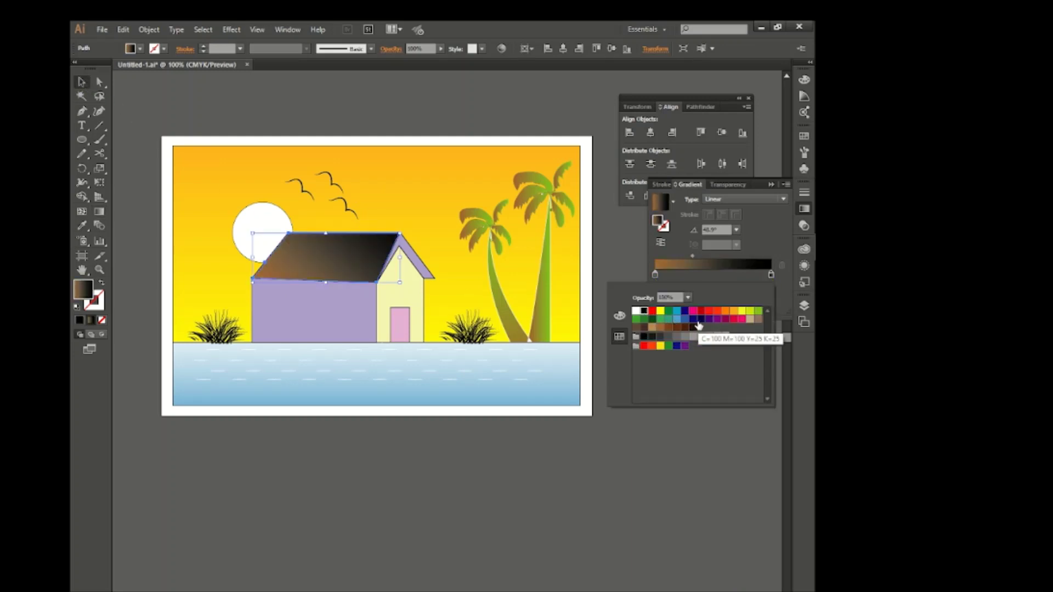
{"action": "left_click", "coordinate": [757, 320]}
{"action": "left_click", "coordinate": [705, 338]}
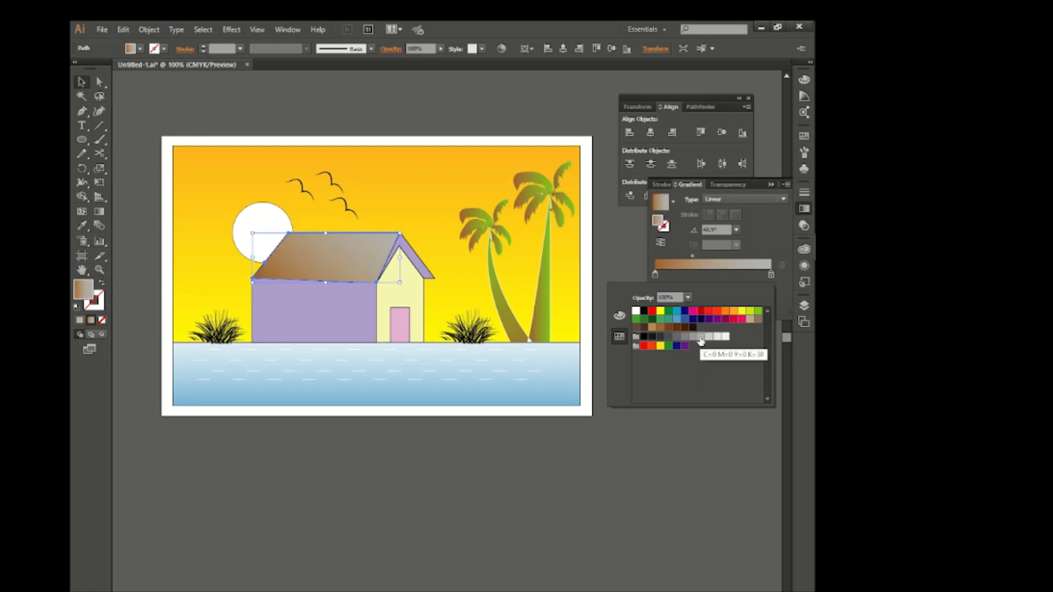
{"action": "left_click", "coordinate": [658, 447]}
{"action": "left_click", "coordinate": [412, 264]}
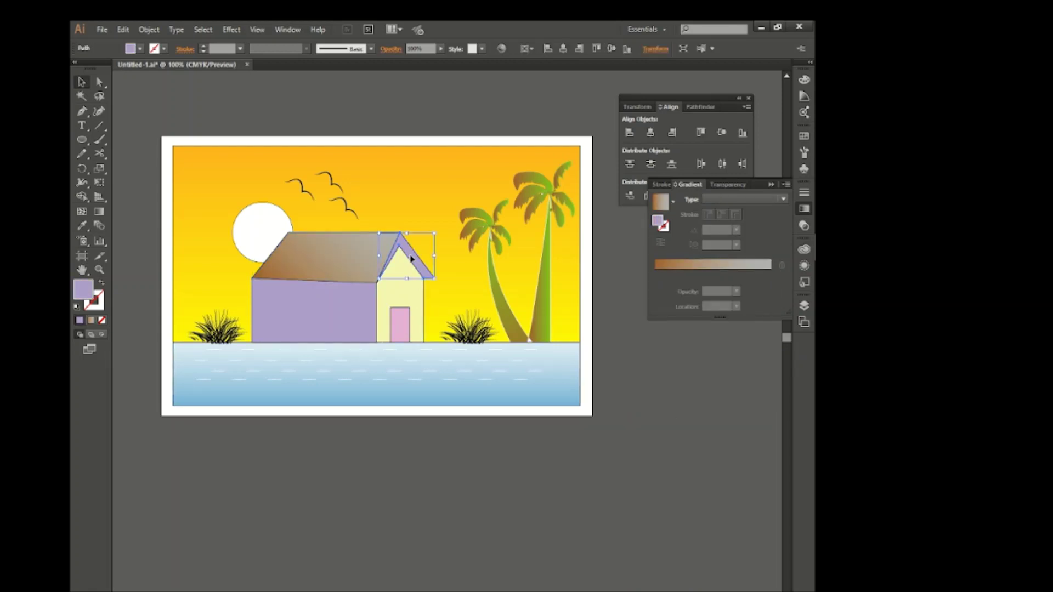
{"action": "left_click", "coordinate": [706, 266]}
Step: Recolour the yellow gable-end wall tan
{"action": "left_click", "coordinate": [696, 441]}
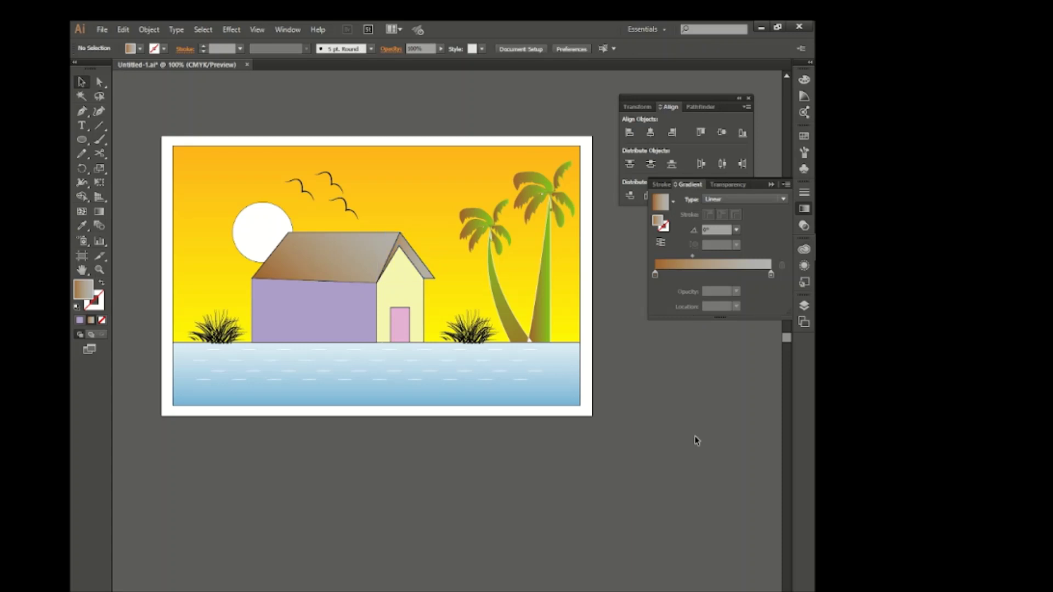
{"action": "left_click", "coordinate": [401, 291]}
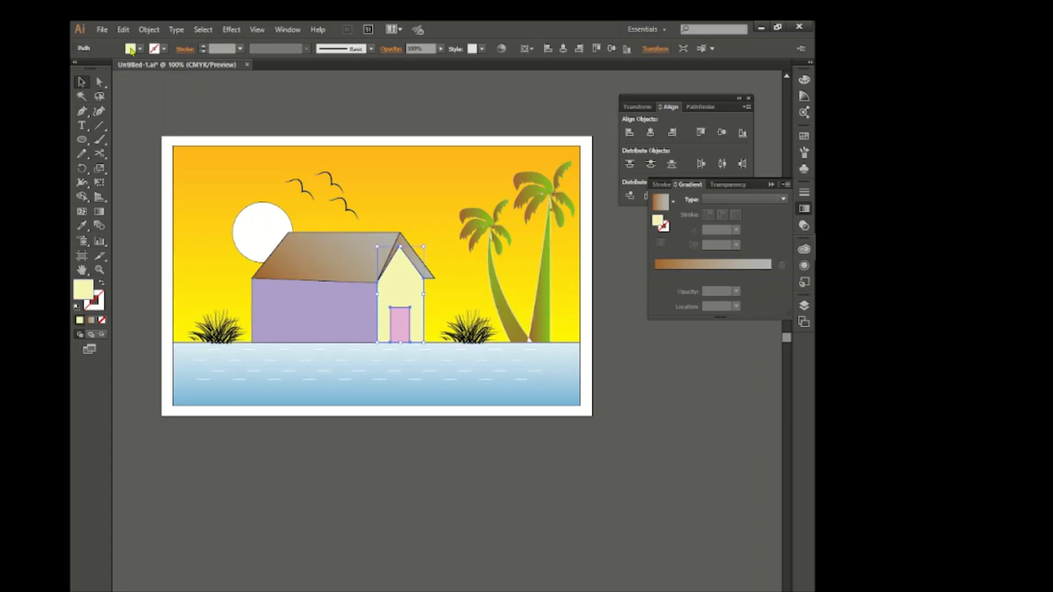
{"action": "left_click", "coordinate": [131, 50]}
{"action": "left_click", "coordinate": [117, 86]}
{"action": "left_click", "coordinate": [395, 480]}
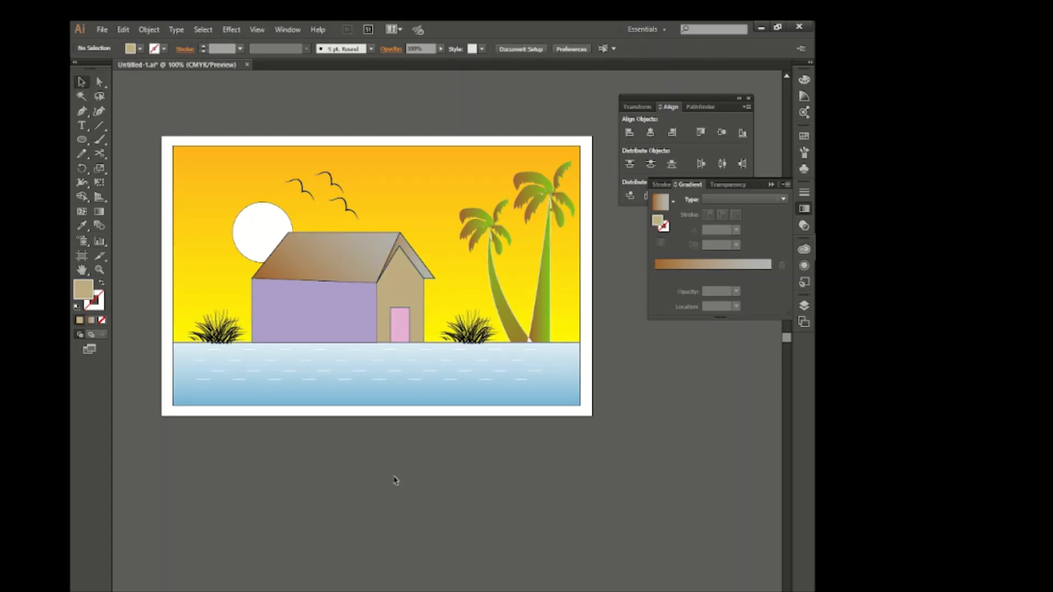
Step: Recolour the purple front wall grey, then zoom back out to the whole artwork
{"action": "left_click", "coordinate": [296, 322]}
{"action": "left_click", "coordinate": [132, 49]}
{"action": "left_click", "coordinate": [144, 84]}
{"action": "key", "text": "ctrl+plus"}
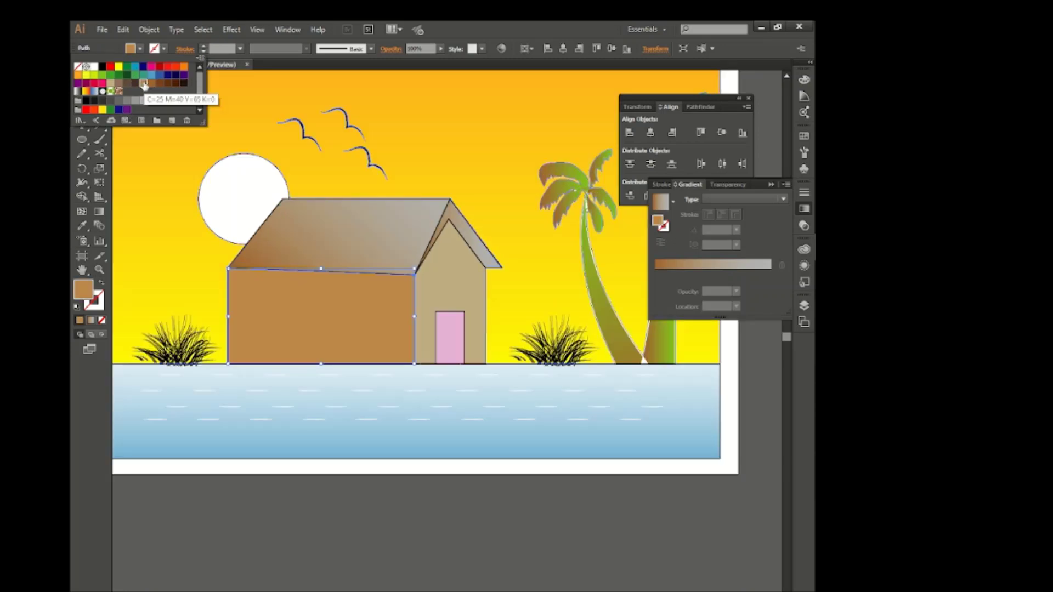
{"action": "left_click", "coordinate": [136, 100]}
{"action": "left_click", "coordinate": [353, 538]}
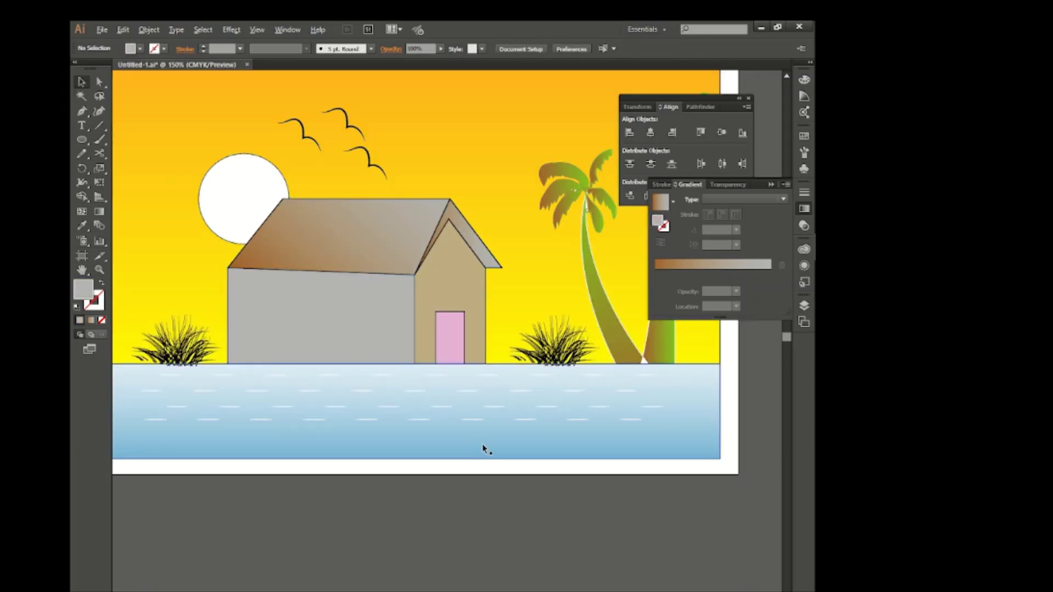
{"action": "key", "text": "ctrl+minus"}
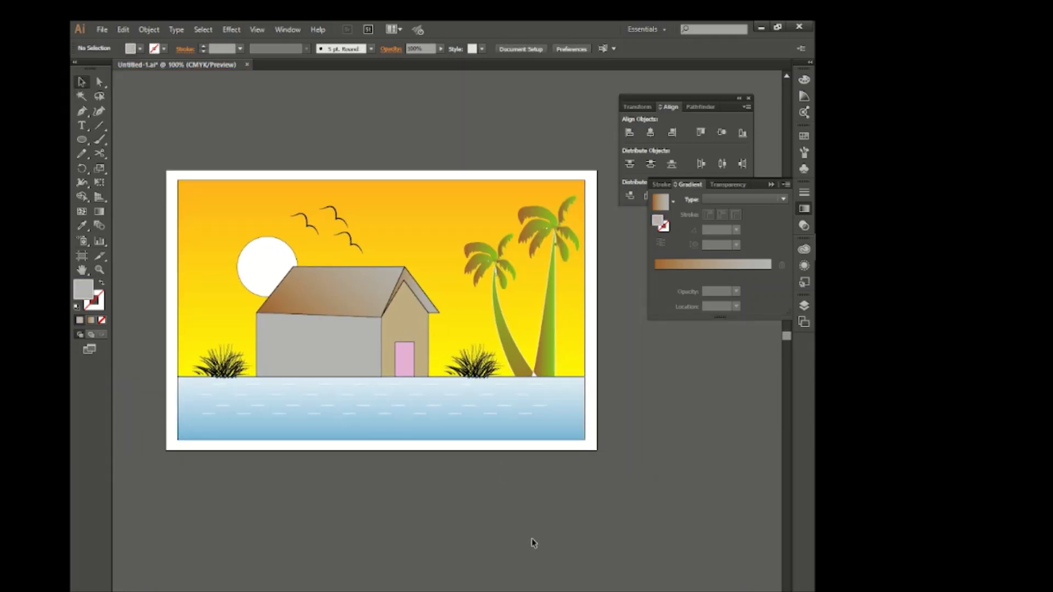